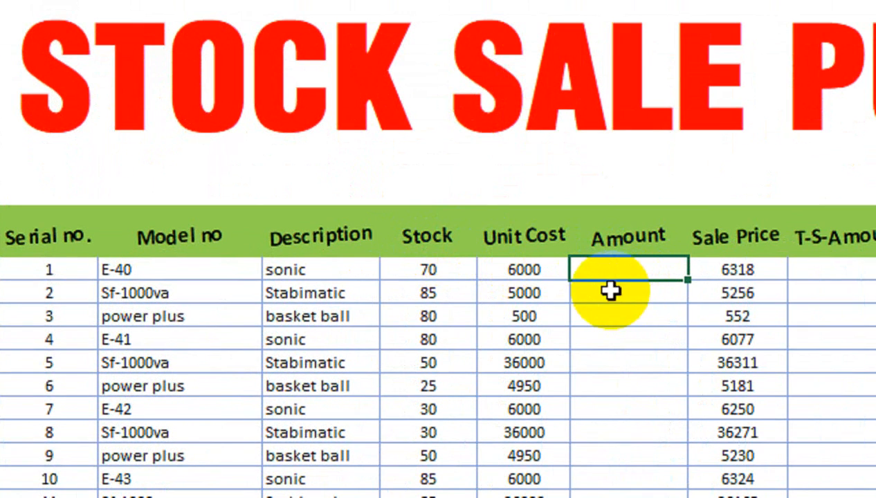
Calculate the Amount column as unit cost times stock with =F11*E11 in G11, and fill it down all product rows.
{"action": "type", "text": "="}
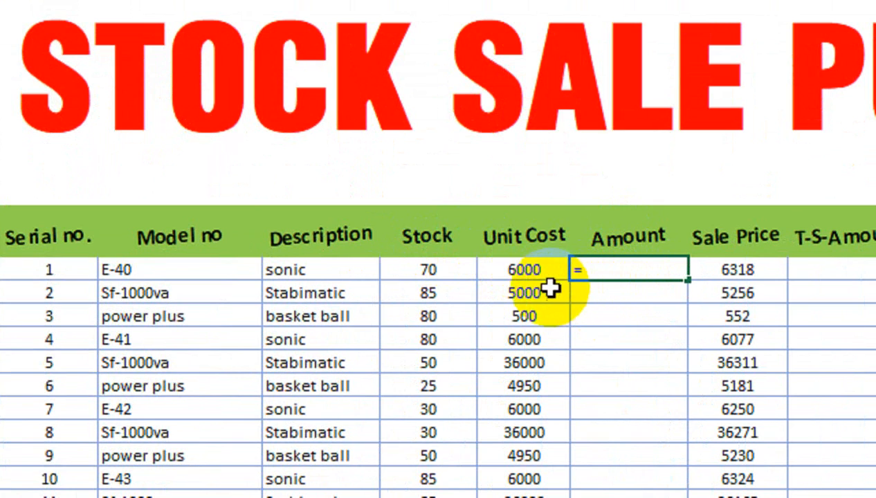
{"action": "left_click", "coordinate": [528, 269]}
{"action": "type", "text": "*"}
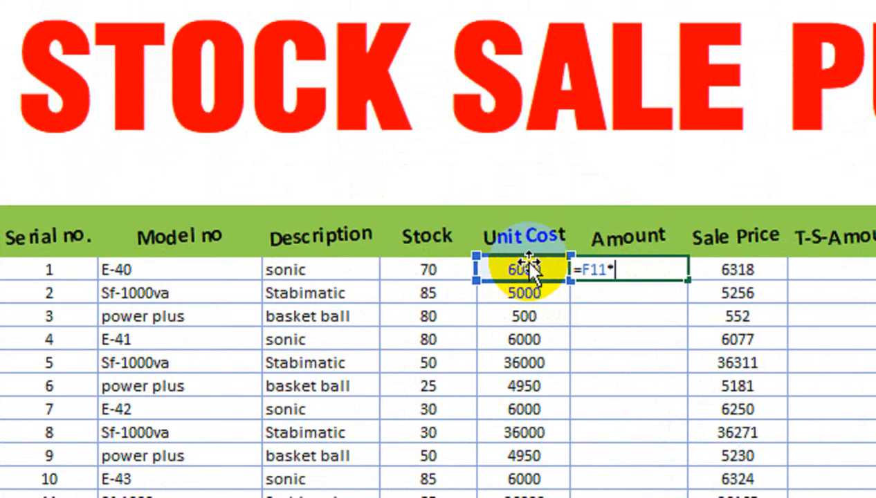
{"action": "left_click", "coordinate": [444, 268]}
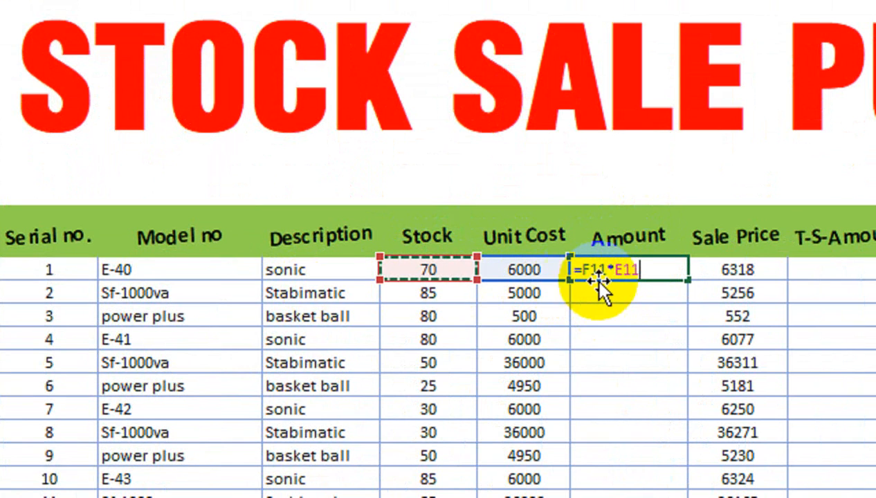
{"action": "key", "text": "Return"}
{"action": "left_click", "coordinate": [660, 270]}
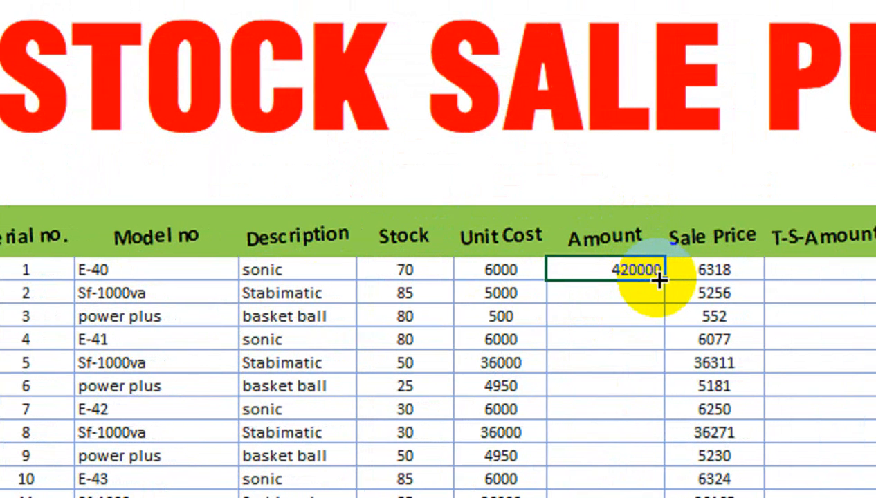
{"action": "double_click", "coordinate": [676, 280]}
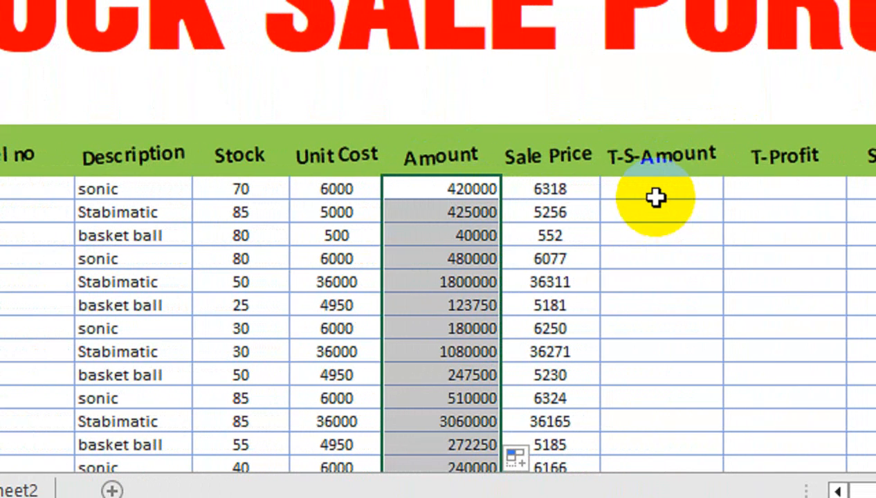
Calculate the T-S-Amount column as sale price times stock with =H11*E11 in I11, and fill it down all product rows.
{"action": "left_click", "coordinate": [655, 198]}
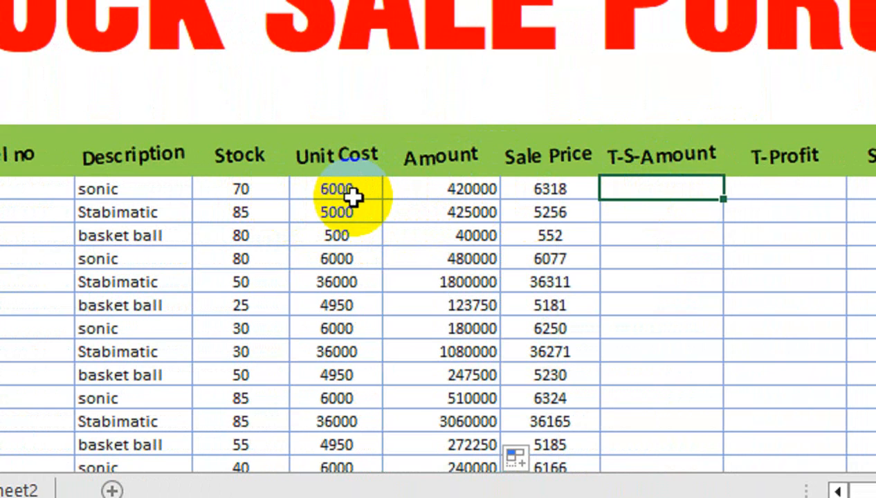
{"action": "type", "text": "="}
{"action": "left_click", "coordinate": [511, 197]}
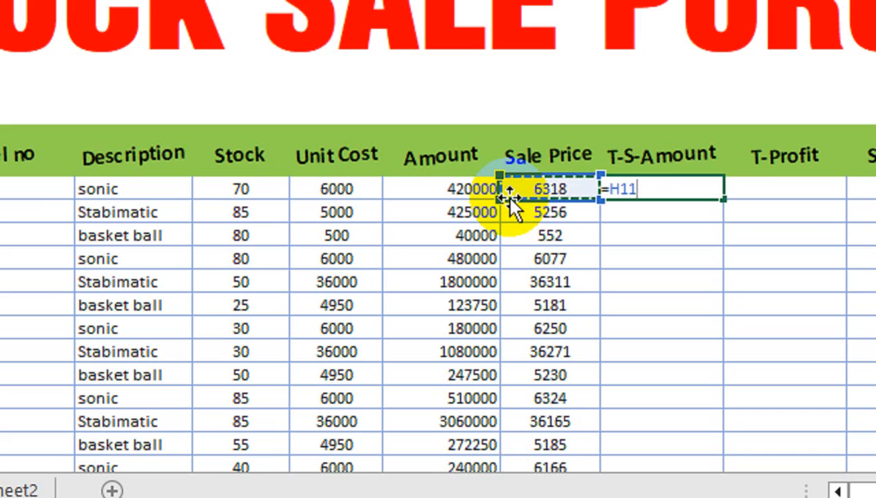
{"action": "type", "text": "*"}
{"action": "key", "text": "Left"}
{"action": "key", "text": "Left"}
{"action": "key", "text": "Left"}
{"action": "key", "text": "Left"}
{"action": "key", "text": "Left"}
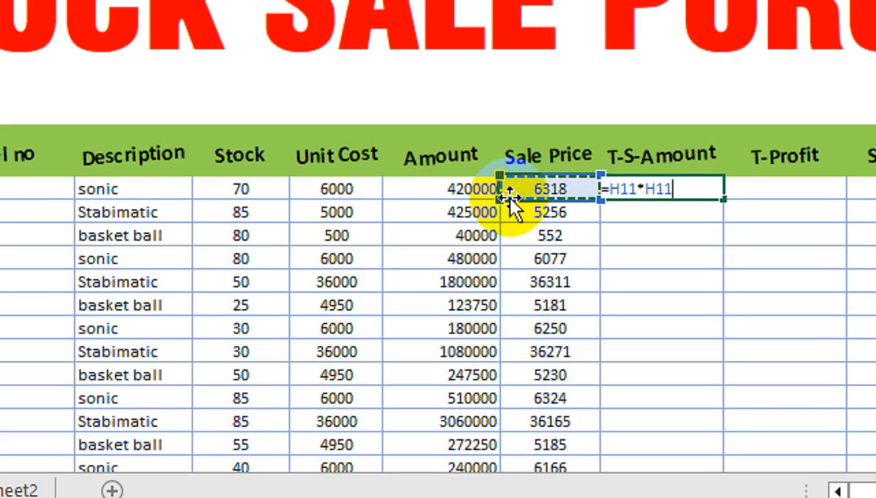
{"action": "key", "text": "Right"}
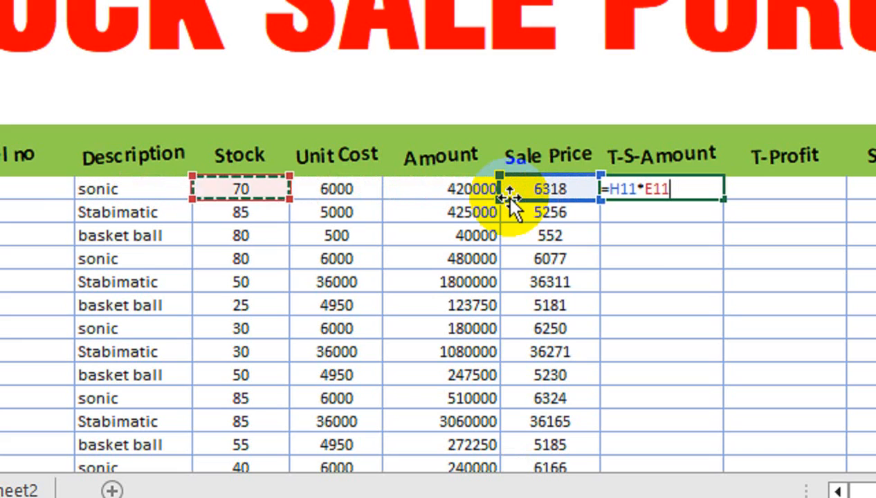
{"action": "key", "text": "Return"}
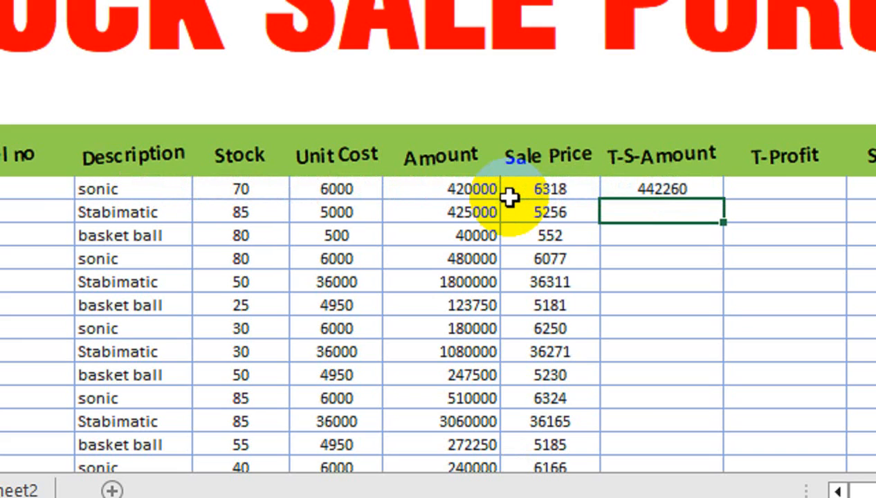
{"action": "left_click", "coordinate": [646, 186]}
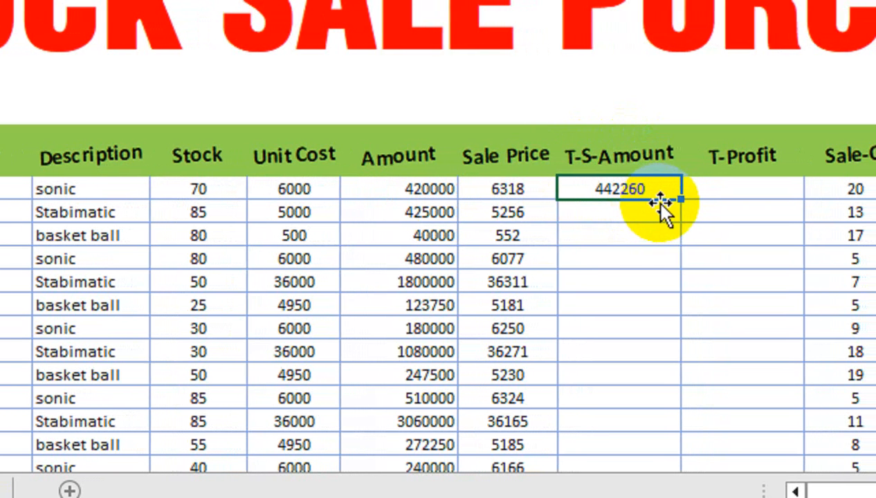
{"action": "double_click", "coordinate": [657, 200]}
Calculate the T-Profit column as T-S-Amount minus Amount with =I11-G11 in J11, and fill it down all product rows.
{"action": "left_click", "coordinate": [681, 190]}
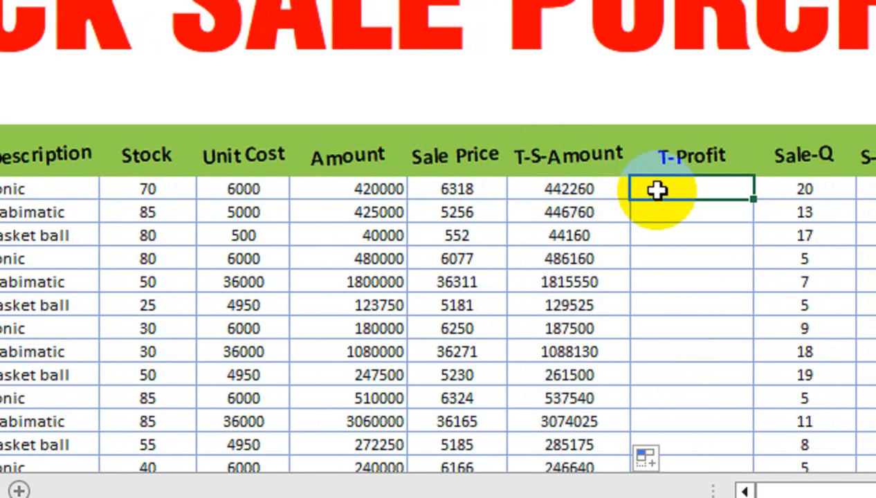
{"action": "type", "text": "="}
{"action": "left_click", "coordinate": [602, 187]}
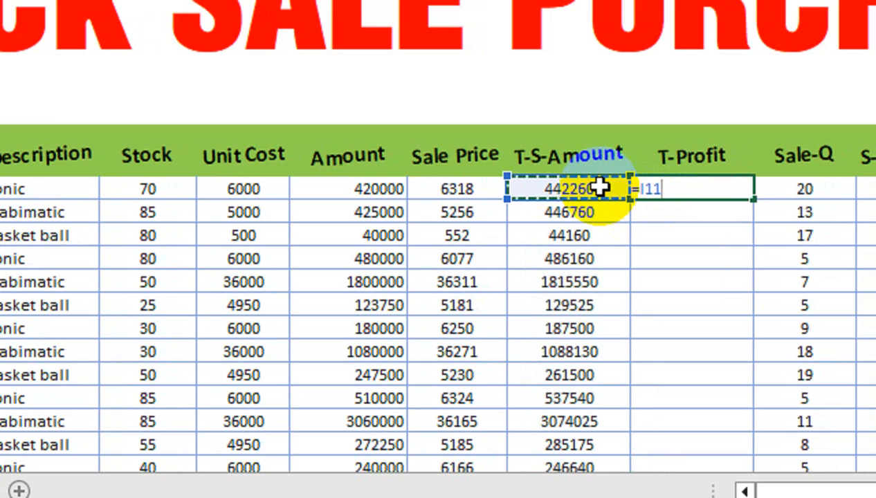
{"action": "type", "text": "-"}
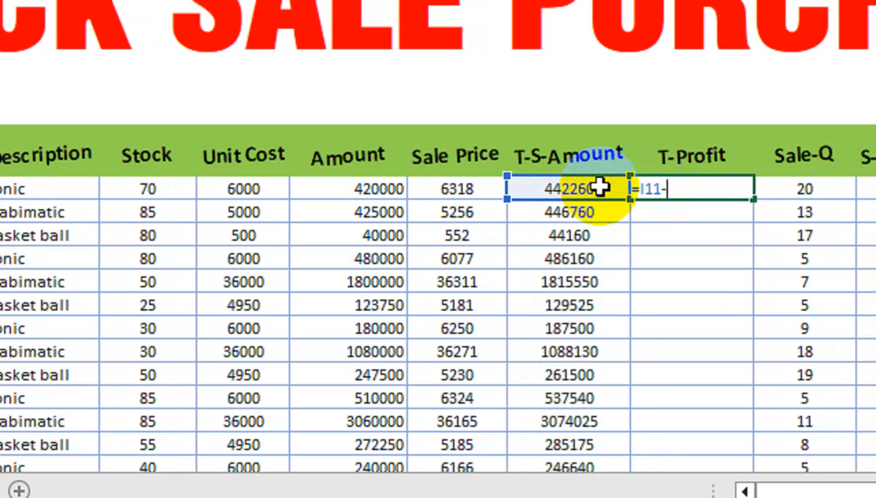
{"action": "left_click", "coordinate": [387, 193]}
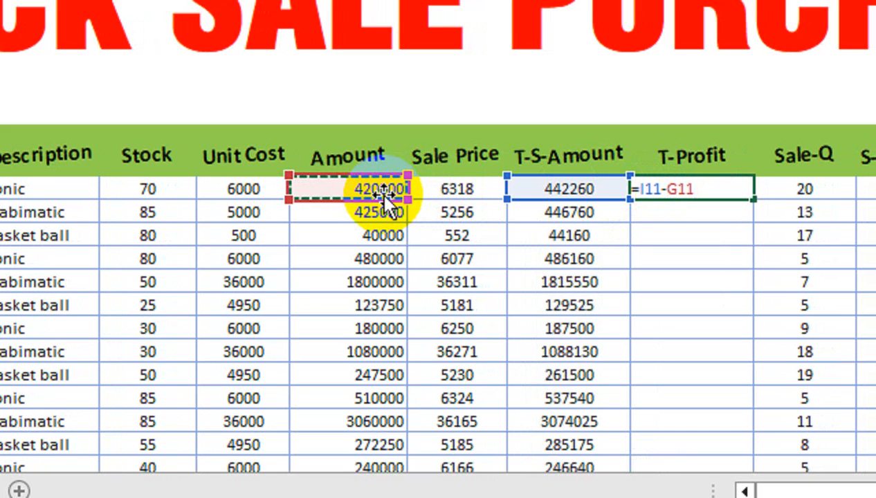
{"action": "key", "text": "Return"}
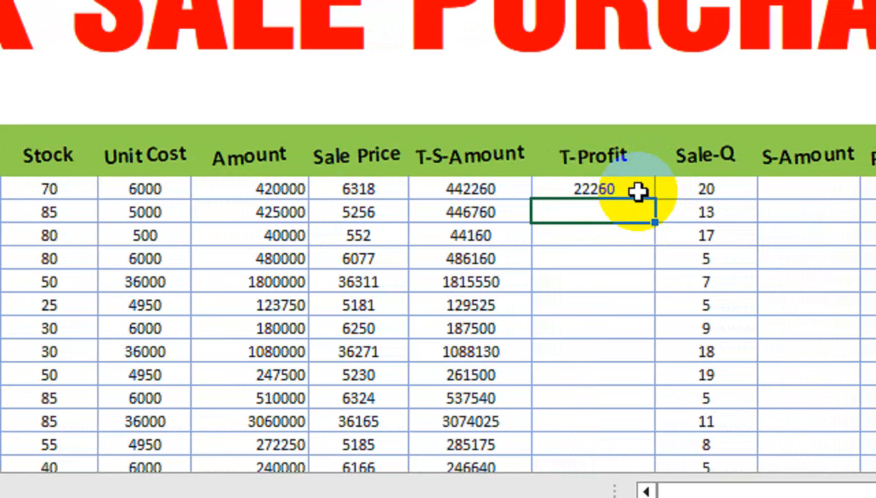
{"action": "left_click", "coordinate": [637, 190]}
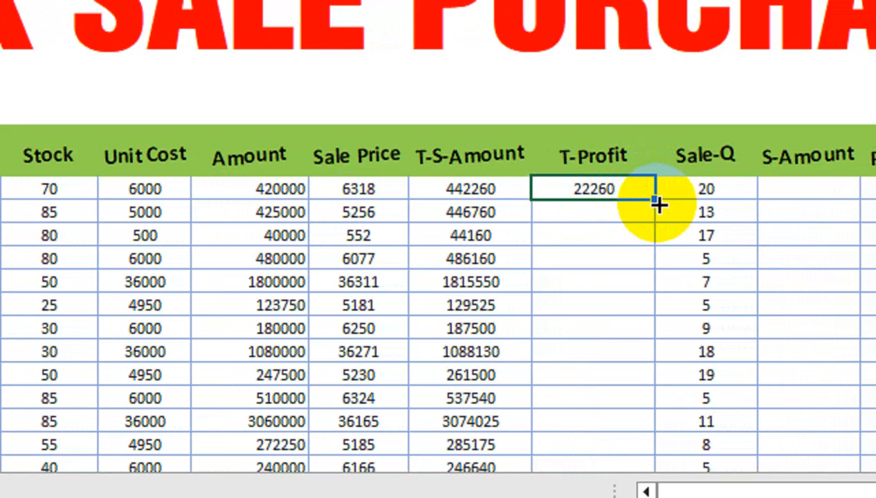
{"action": "double_click", "coordinate": [658, 203]}
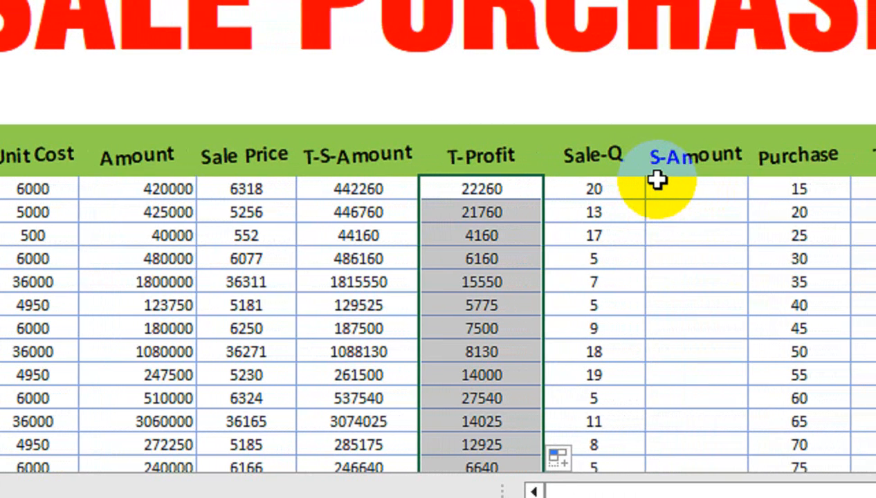
Calculate the S-Amount column as sale price times Sale-Q with =H11*K11 in L11, and fill it down all product rows.
{"action": "left_click", "coordinate": [658, 186]}
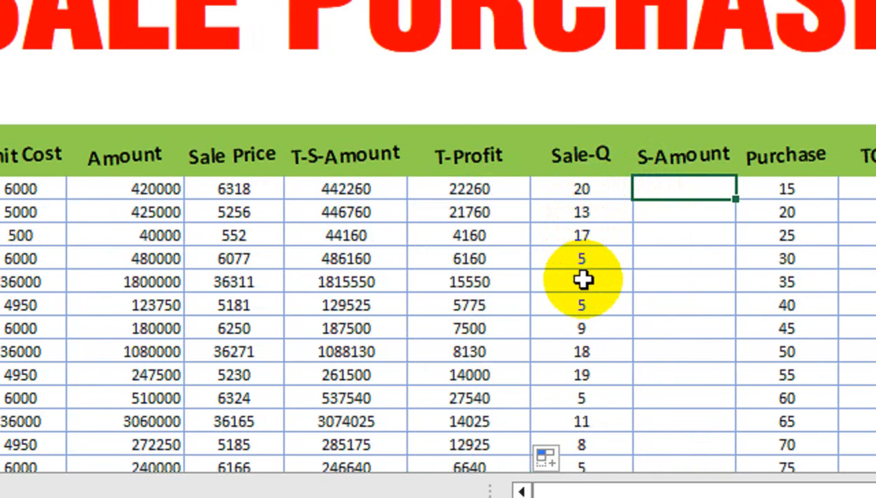
{"action": "type", "text": "="}
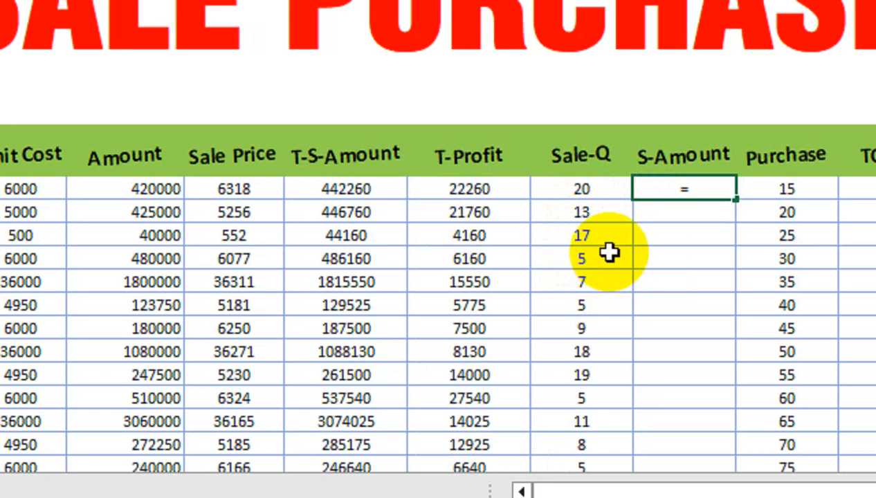
{"action": "left_click", "coordinate": [268, 188]}
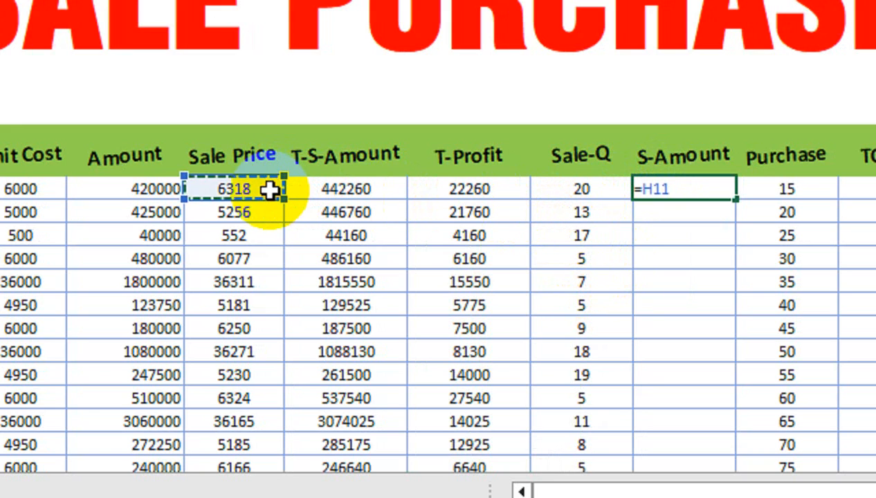
{"action": "type", "text": "*"}
{"action": "left_click", "coordinate": [581, 188]}
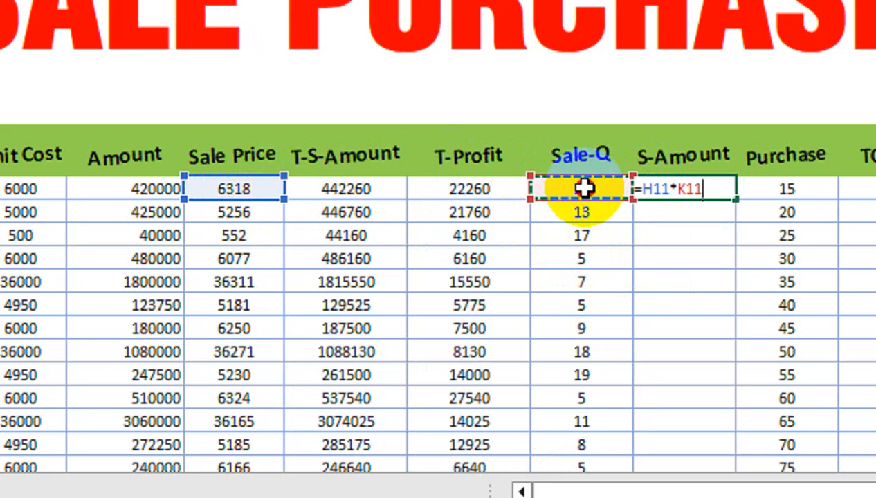
{"action": "key", "text": "Return"}
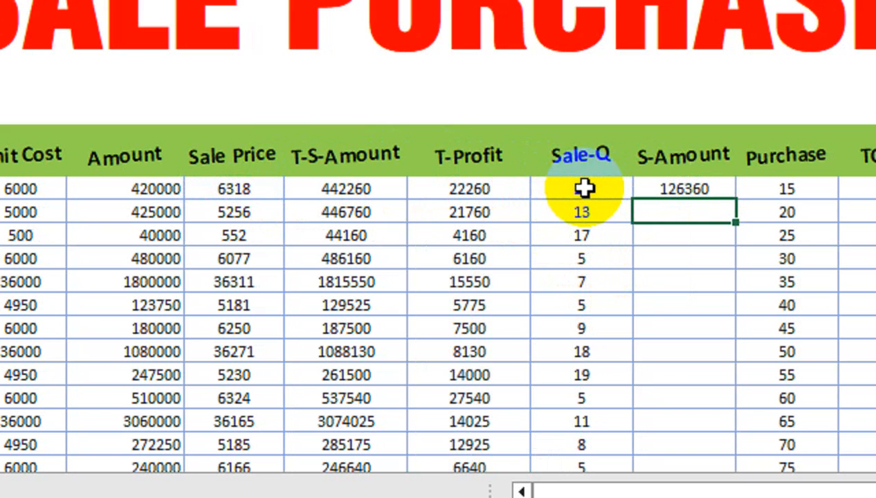
{"action": "left_click", "coordinate": [665, 189]}
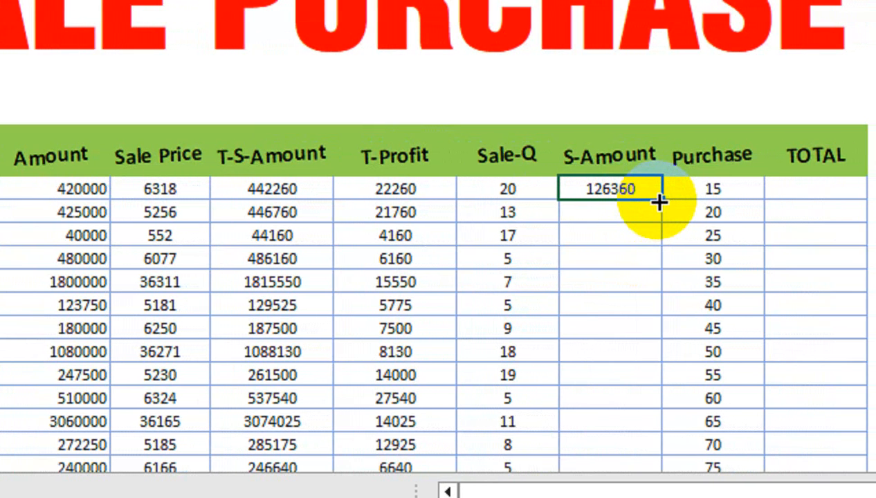
{"action": "double_click", "coordinate": [658, 201]}
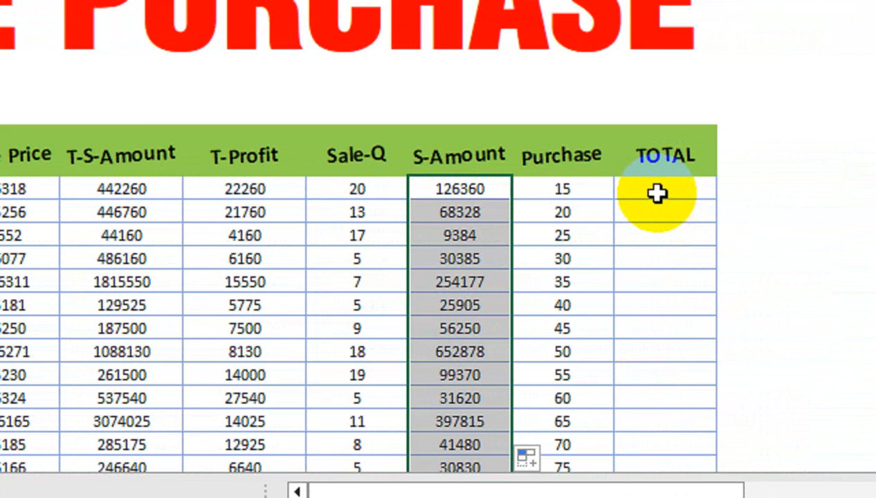
Calculate the TOTAL column as stock plus purchase minus Sale-Q with =E11+M11-K11 in N11, and fill it down to row 31.
{"action": "left_click", "coordinate": [655, 194]}
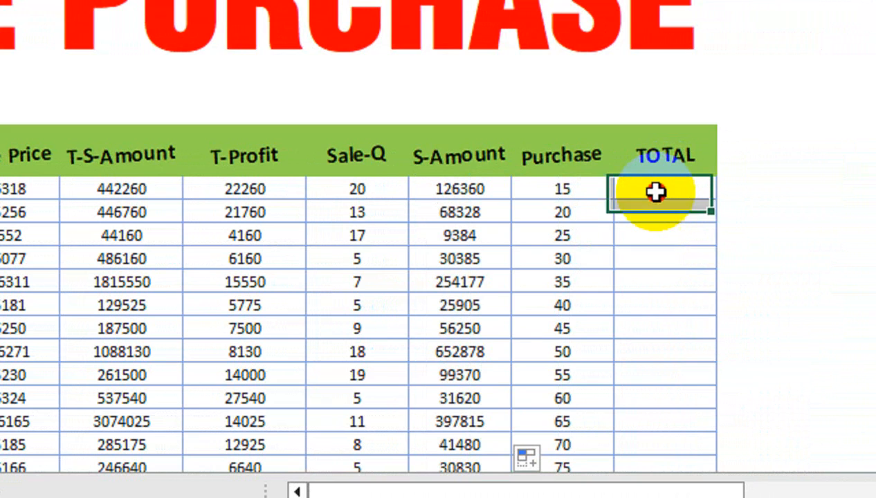
{"action": "type", "text": "="}
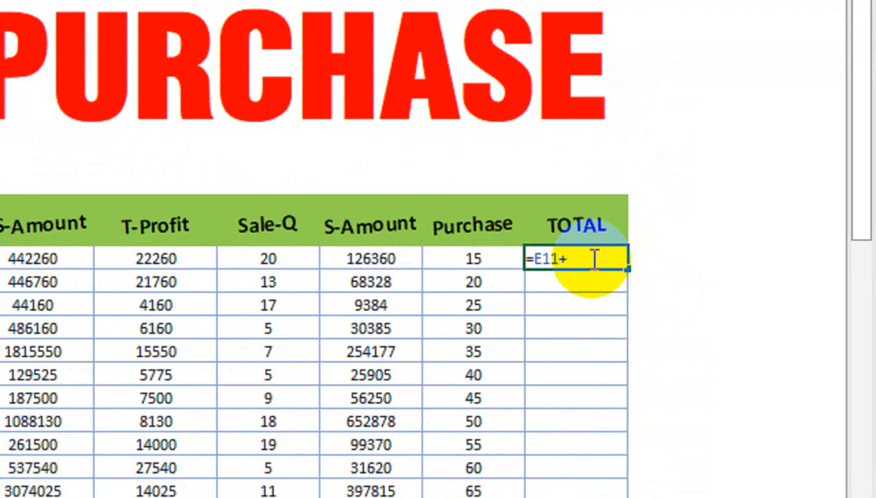
{"action": "left_click", "coordinate": [473, 275]}
{"action": "left_click", "coordinate": [478, 255]}
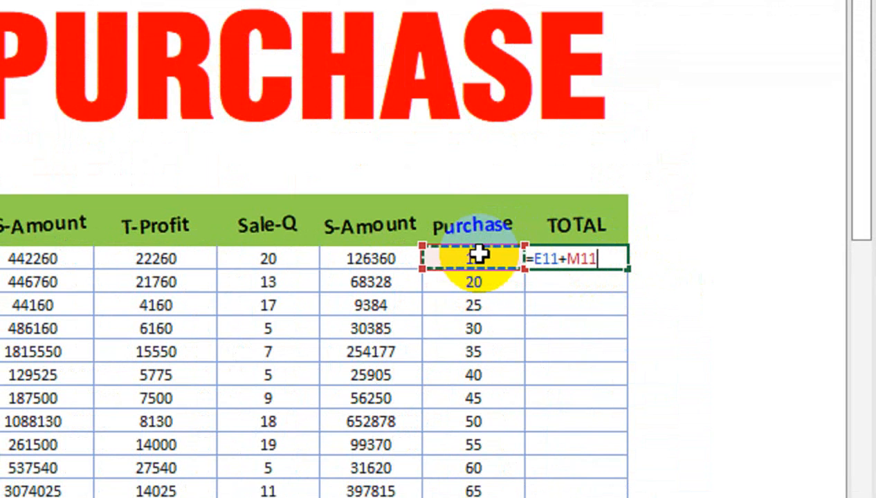
{"action": "left_click", "coordinate": [242, 258]}
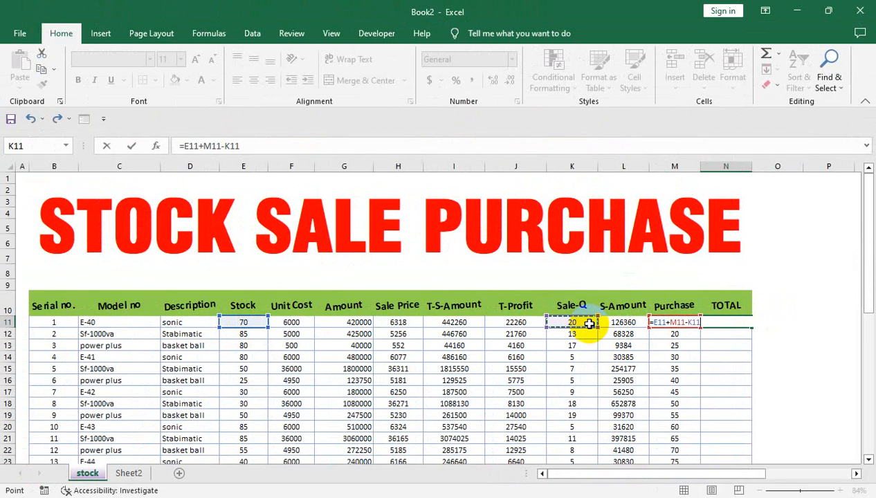
{"action": "key", "text": "Return"}
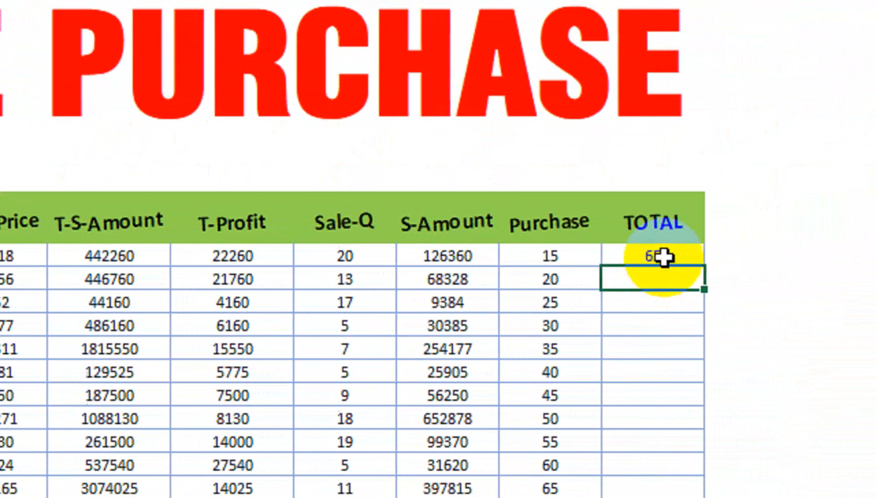
{"action": "left_click", "coordinate": [784, 256]}
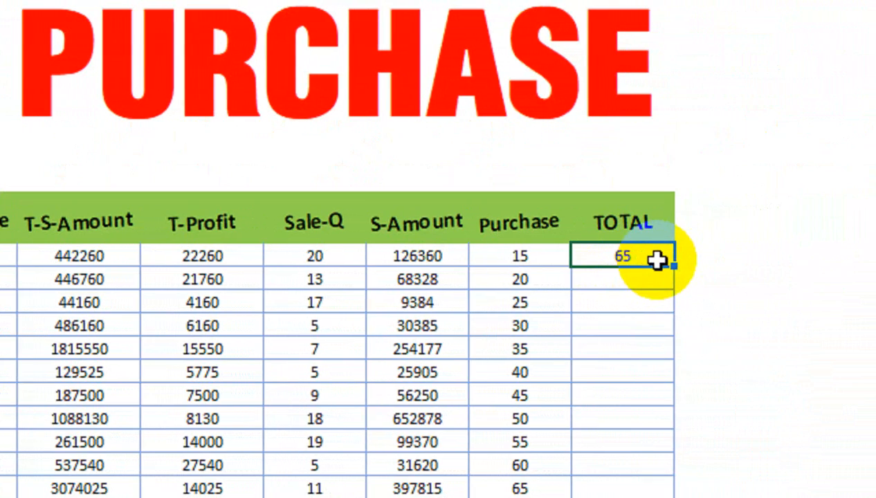
{"action": "left_click_drag", "start_coordinate": [651, 263], "coordinate": [668, 401]}
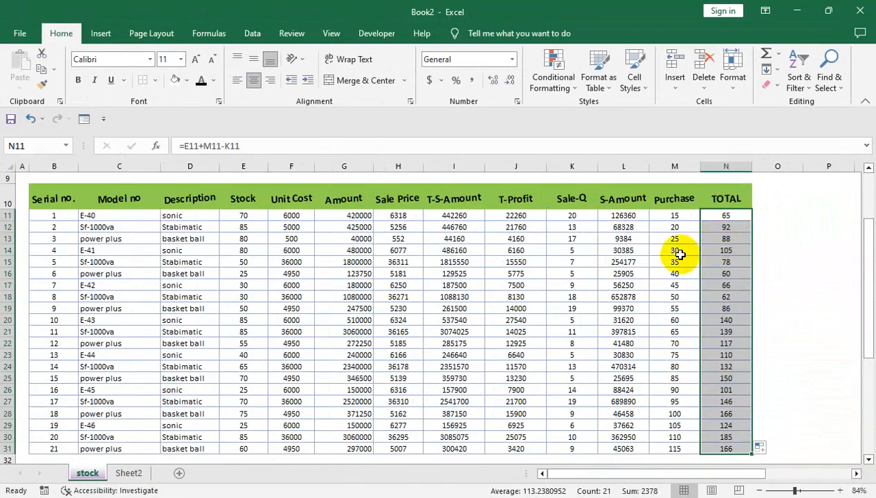
Narrow column O to a thin gap and copy the sonic, Stabimatic and basket ball descriptions from D11:D13 to P11:P13.
{"action": "left_click_drag", "start_coordinate": [482, 193], "coordinate": [459, 3]}
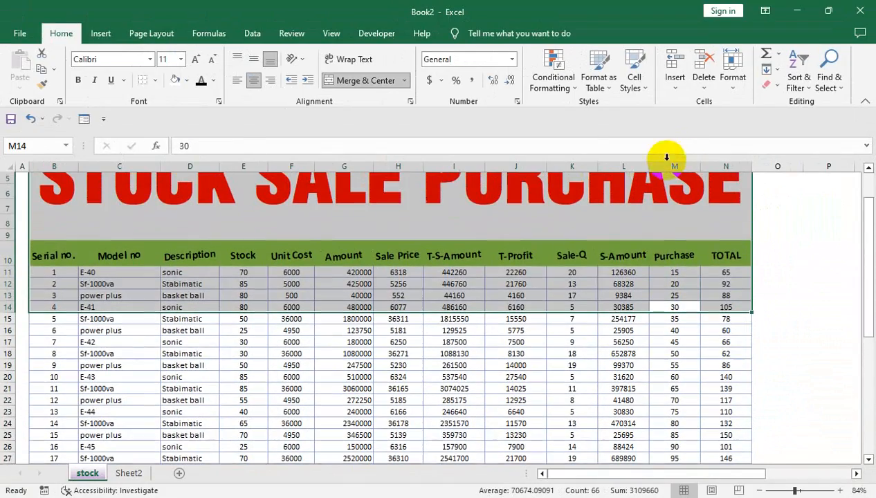
{"action": "left_click", "coordinate": [351, 277]}
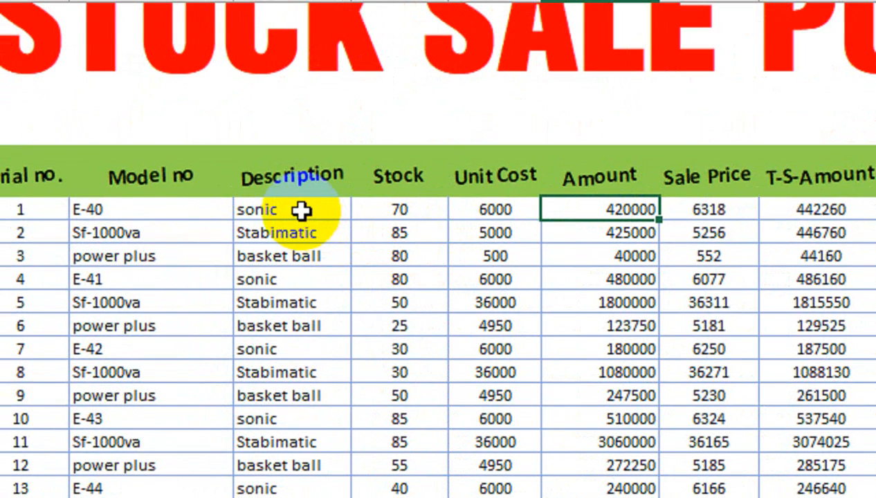
{"action": "left_click_drag", "start_coordinate": [294, 209], "coordinate": [291, 254]}
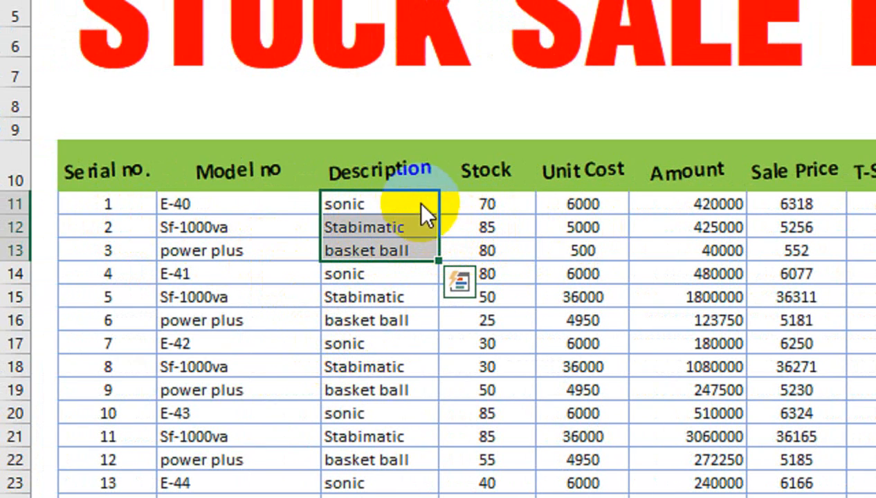
{"action": "left_click_drag", "start_coordinate": [400, 205], "coordinate": [402, 252]}
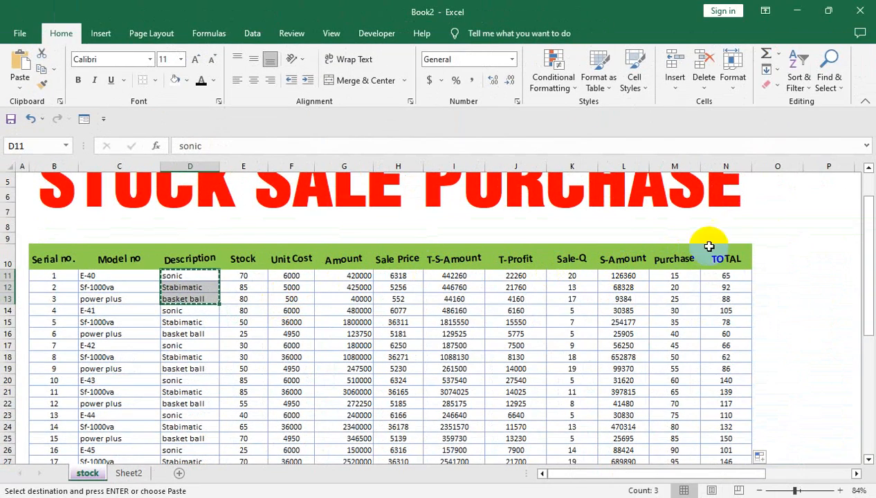
{"action": "left_click", "coordinate": [777, 249]}
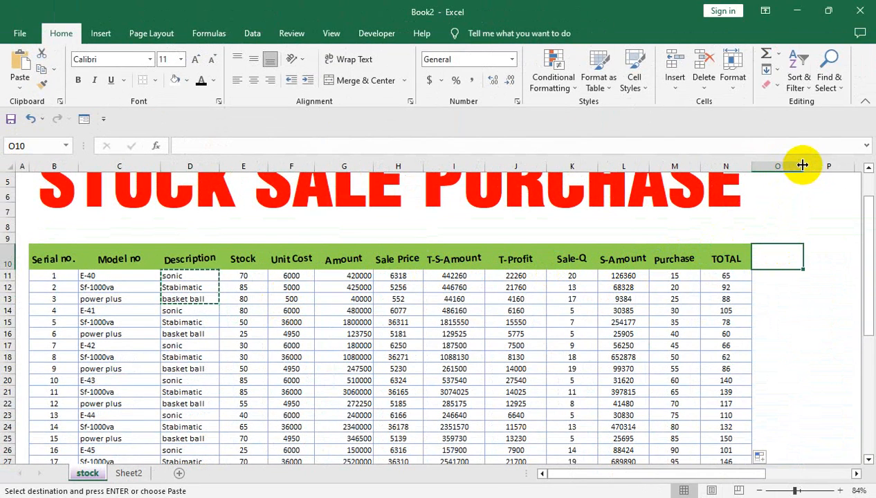
{"action": "left_click_drag", "start_coordinate": [803, 165], "coordinate": [757, 180]}
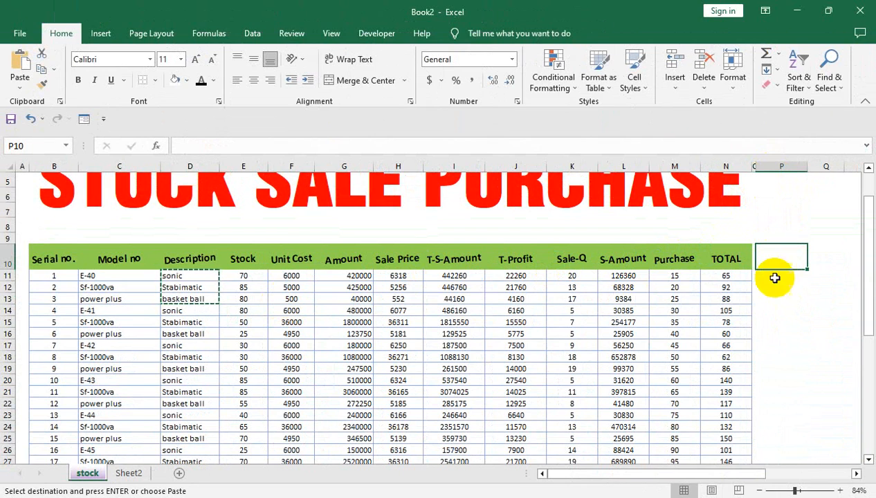
{"action": "left_click", "coordinate": [783, 276]}
{"action": "key", "text": "ctrl+v"}
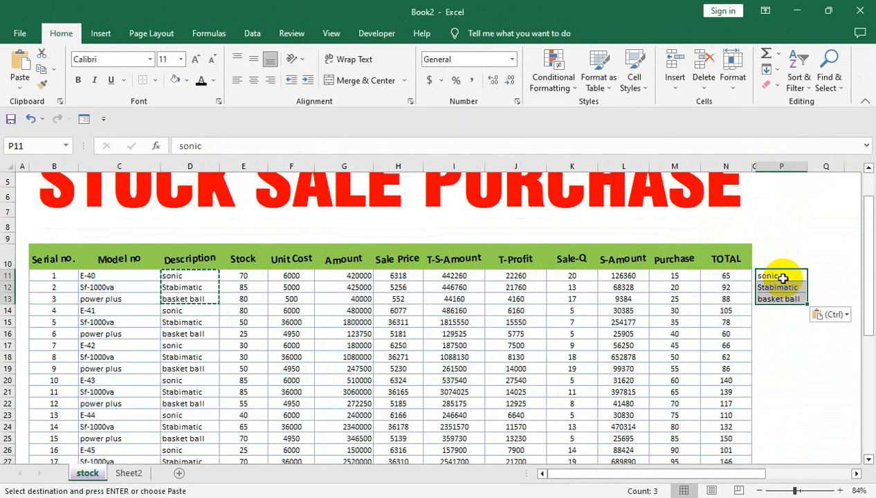
Merge and center the "Total Investment this product" heading across P10:R10.
{"action": "left_click", "coordinate": [857, 474]}
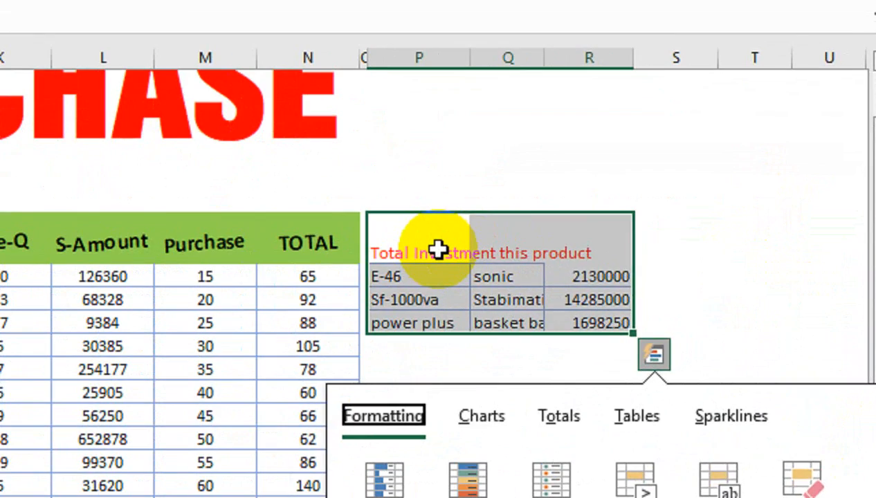
{"action": "left_click_drag", "start_coordinate": [650, 263], "coordinate": [690, 258]}
{"action": "left_click_drag", "start_coordinate": [524, 240], "coordinate": [573, 241]}
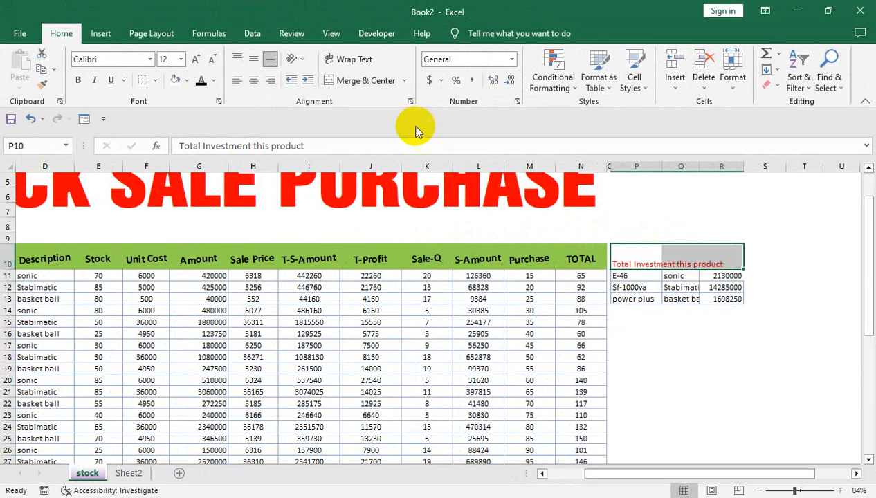
{"action": "left_click", "coordinate": [367, 81]}
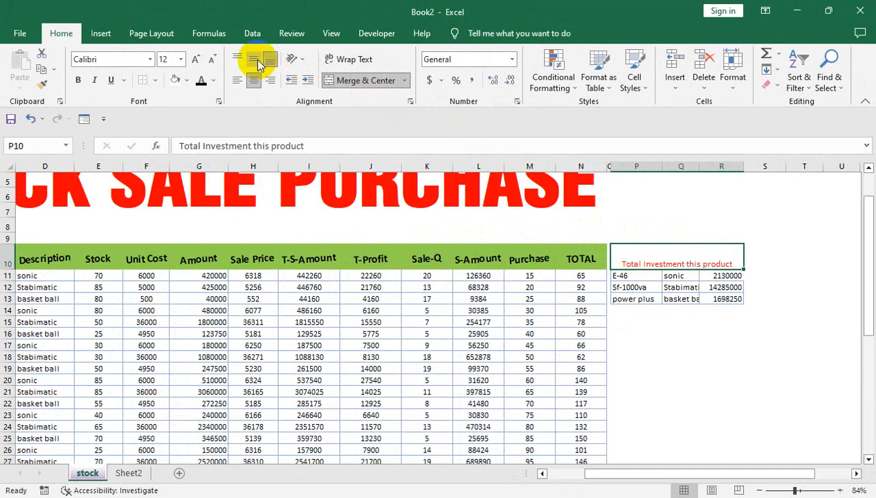
Format the "Total Investment this product" heading with middle alignment, a red fill and bold white text.
{"action": "left_click", "coordinate": [186, 80]}
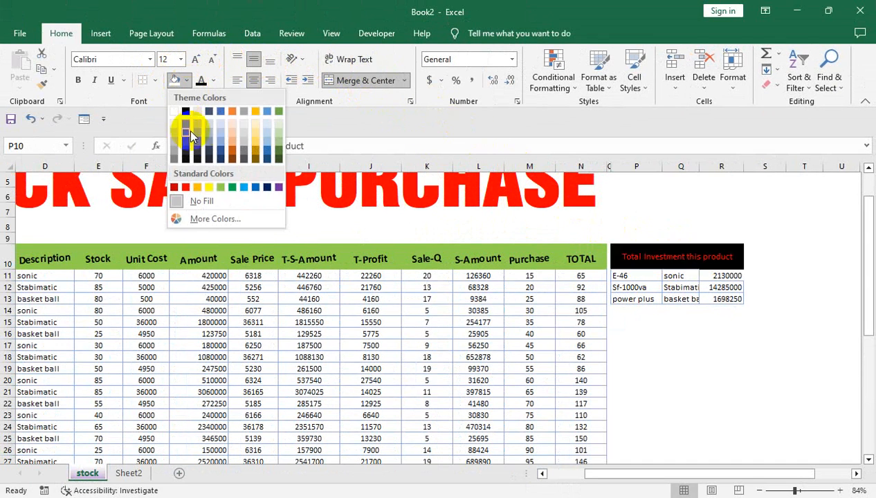
{"action": "left_click", "coordinate": [185, 187]}
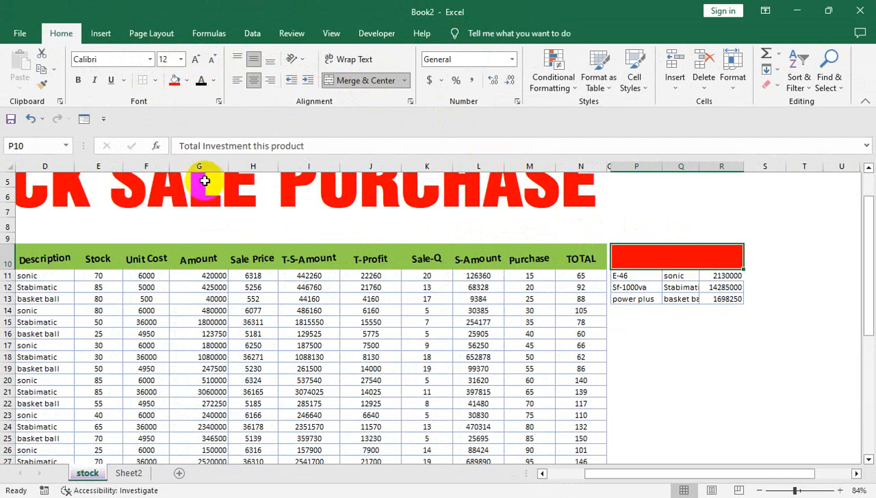
{"action": "left_click", "coordinate": [215, 82]}
{"action": "left_click", "coordinate": [201, 124]}
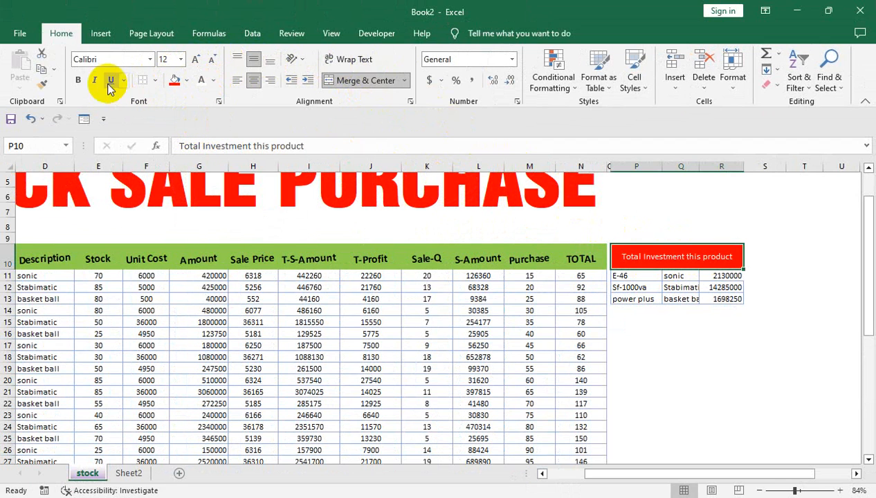
{"action": "left_click", "coordinate": [700, 273]}
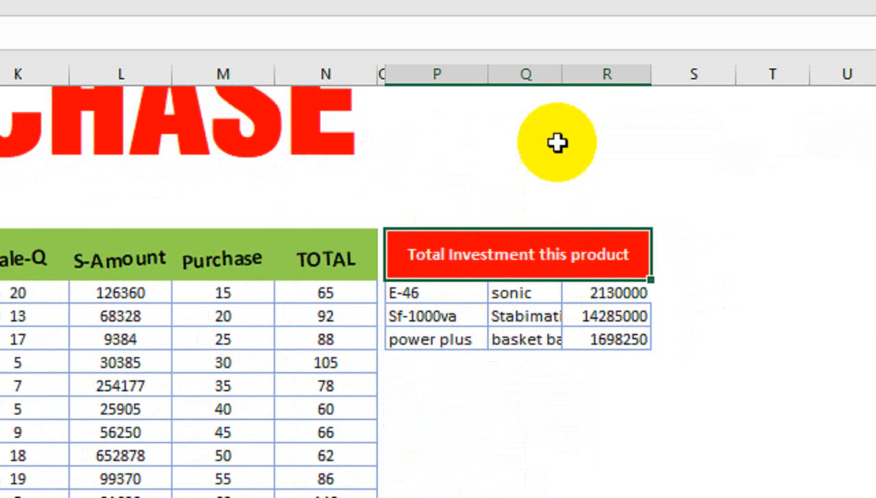
Widen column Q to fit the product descriptions and clear the investment amounts in R11:R13.
{"action": "left_click_drag", "start_coordinate": [562, 74], "coordinate": [583, 74]}
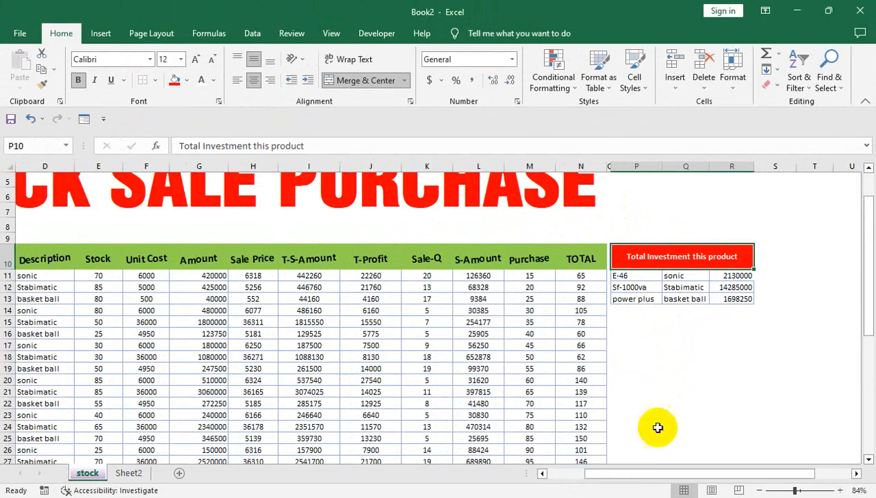
{"action": "left_click_drag", "start_coordinate": [608, 475], "coordinate": [566, 475]}
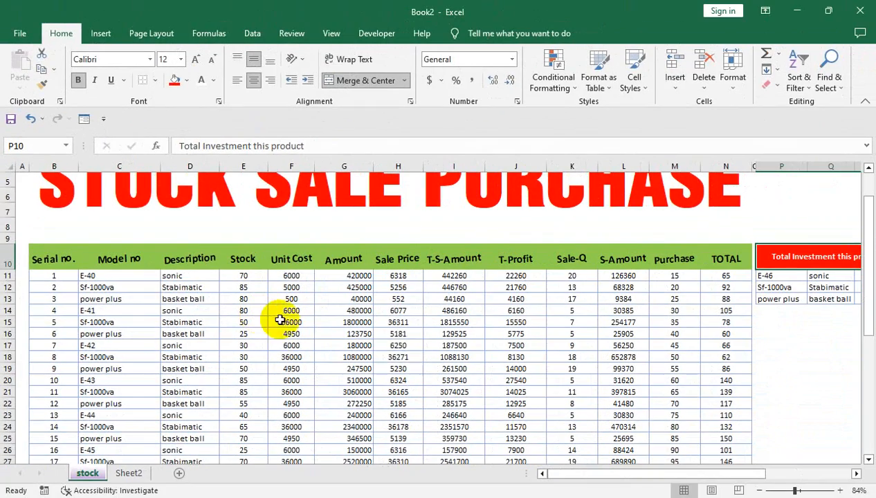
{"action": "left_click_drag", "start_coordinate": [679, 474], "coordinate": [728, 385]}
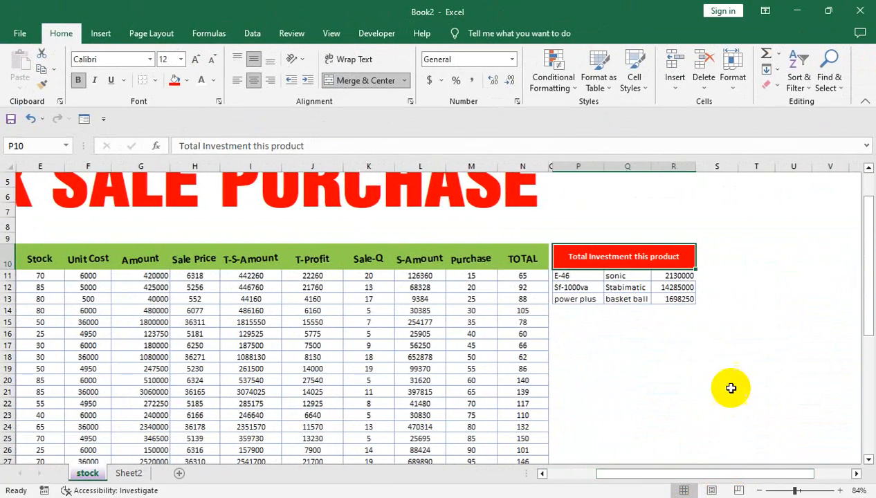
{"action": "left_click_drag", "start_coordinate": [673, 275], "coordinate": [670, 299]}
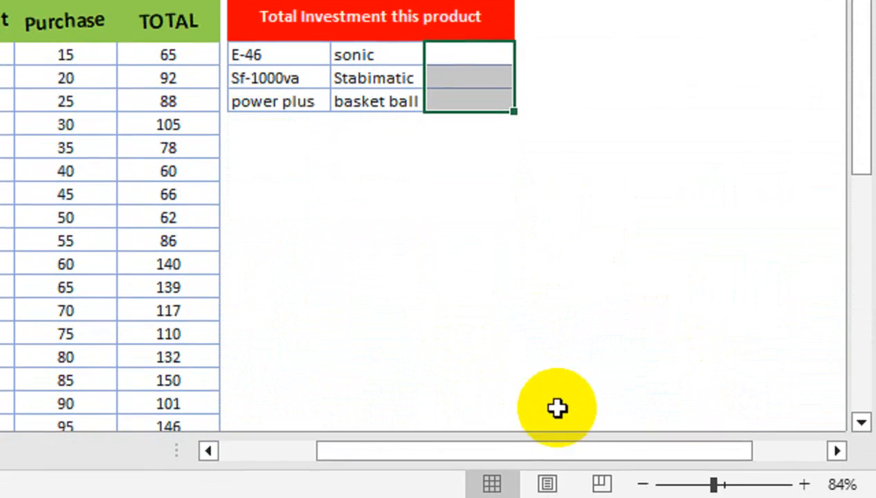
Calculate the total investment for sonic in R11 with =SUMIF(D11:D31,"SONIC",G11:G31).
{"action": "left_click_drag", "start_coordinate": [547, 448], "coordinate": [522, 448]}
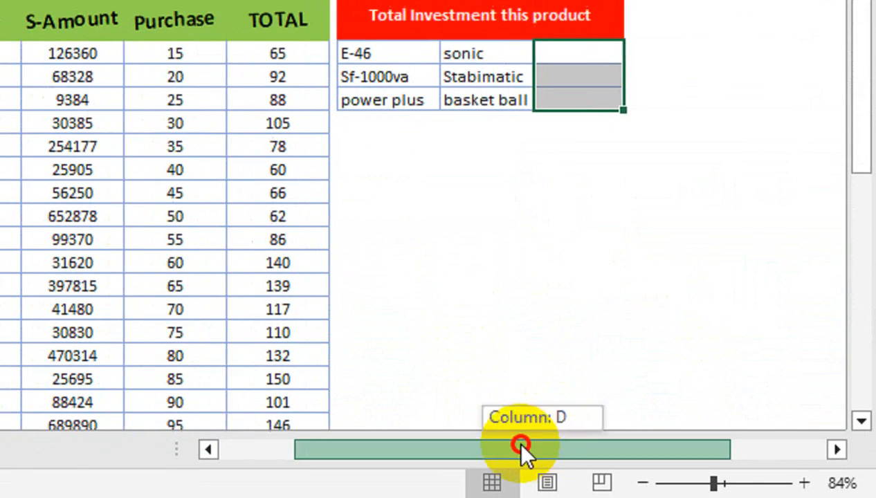
{"action": "left_click", "coordinate": [606, 106]}
{"action": "left_click", "coordinate": [601, 122]}
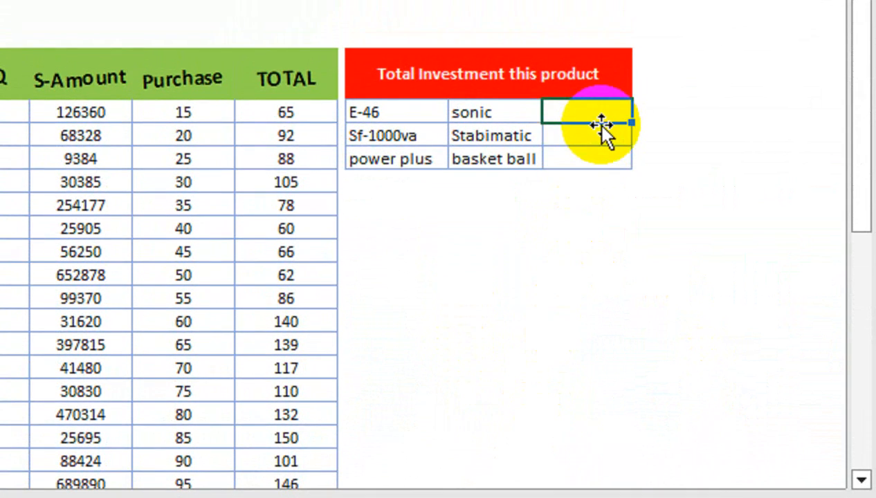
{"action": "type", "text": "=SUMI"}
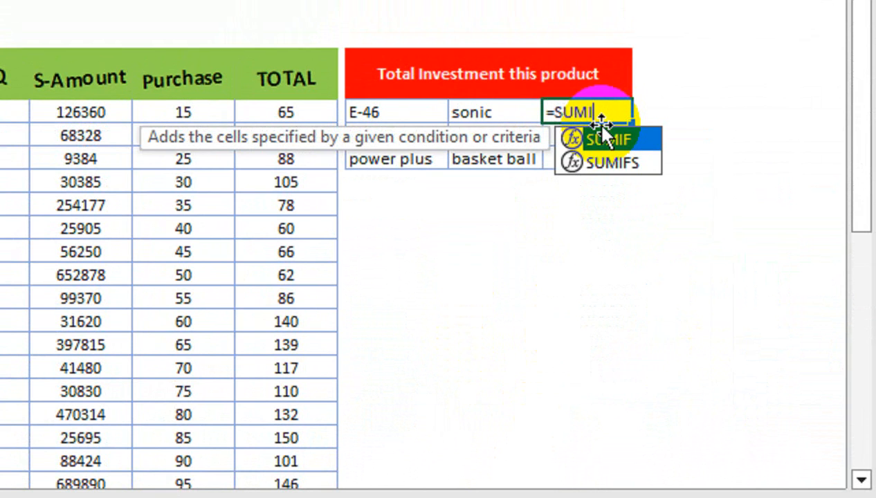
{"action": "type", "text": "F("}
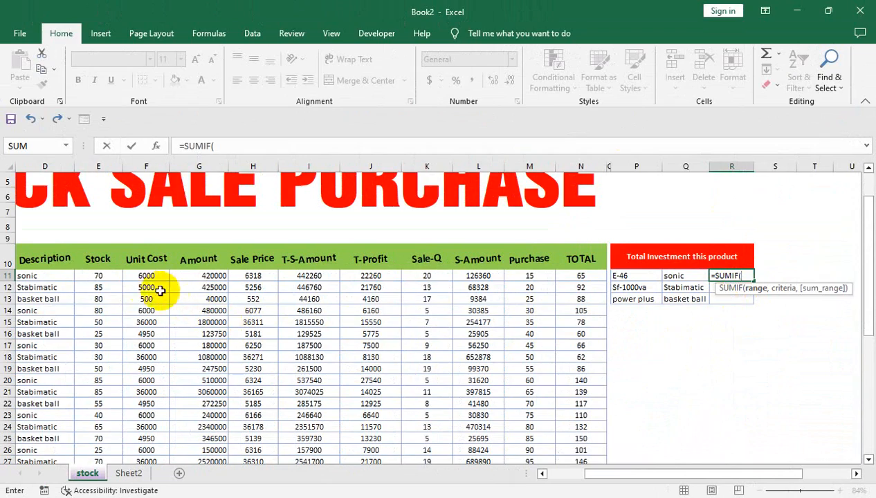
{"action": "left_click_drag", "start_coordinate": [59, 275], "coordinate": [46, 449]}
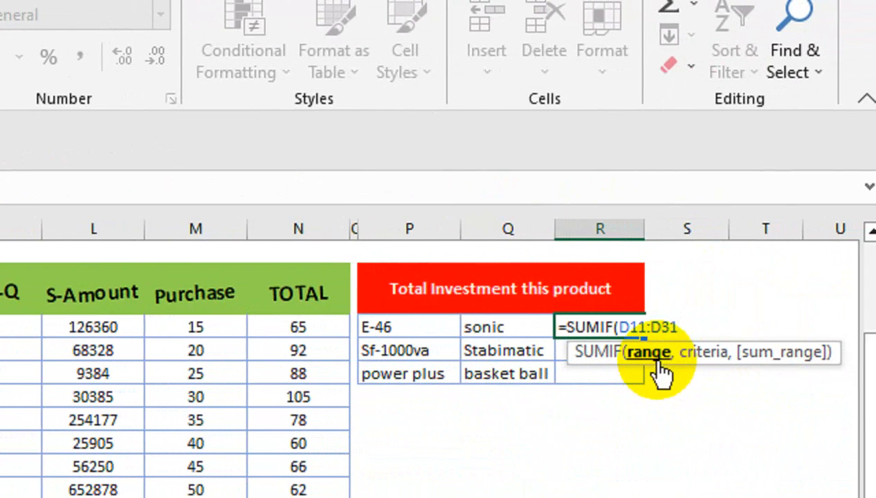
{"action": "type", "text": ",\"SONIC"}
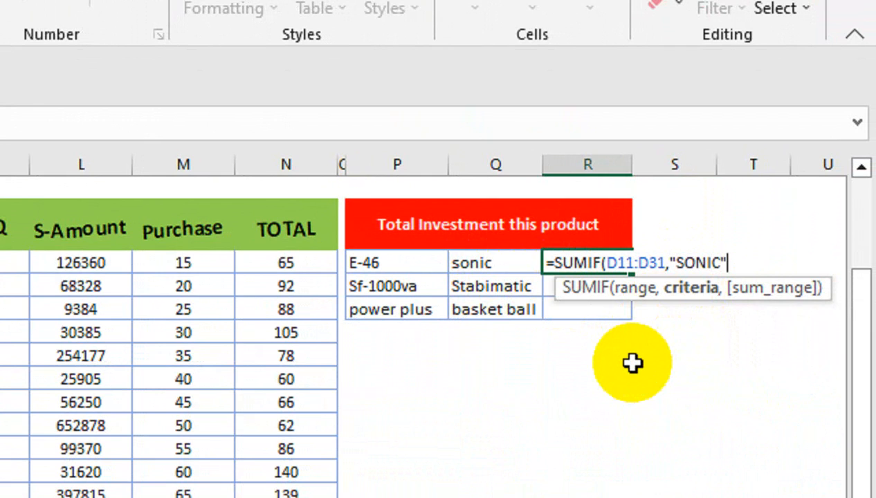
{"action": "type", "text": ","}
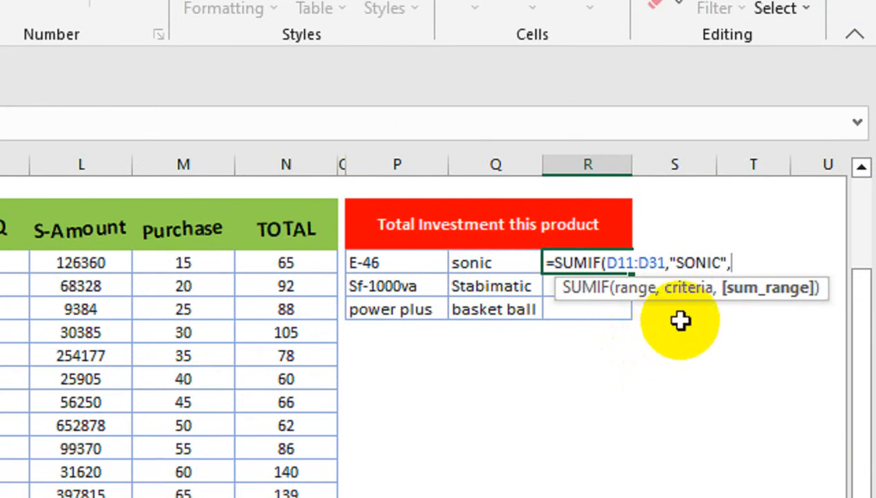
{"action": "left_click", "coordinate": [494, 256]}
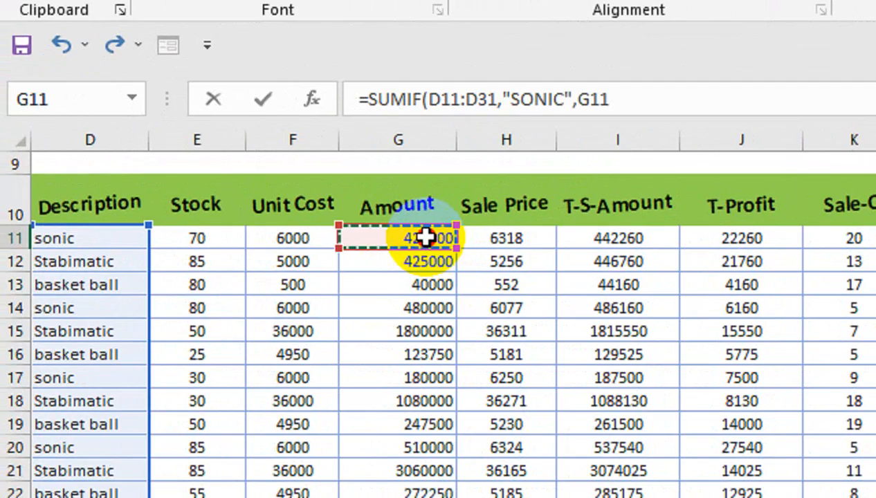
{"action": "left_click_drag", "start_coordinate": [425, 237], "coordinate": [392, 497]}
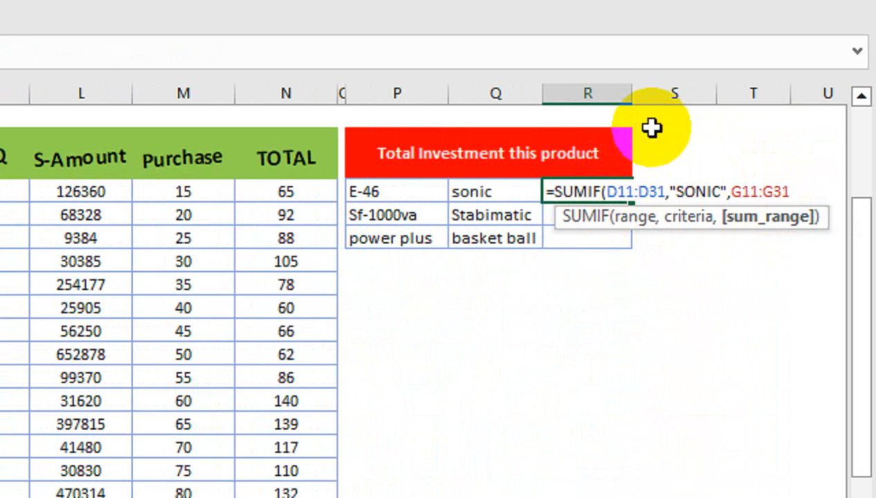
{"action": "type", "text": ")"}
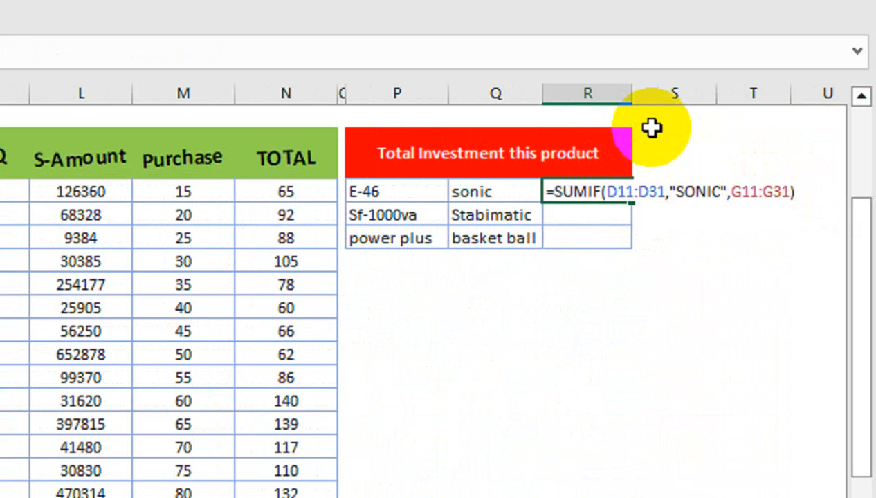
{"action": "key", "text": "Return"}
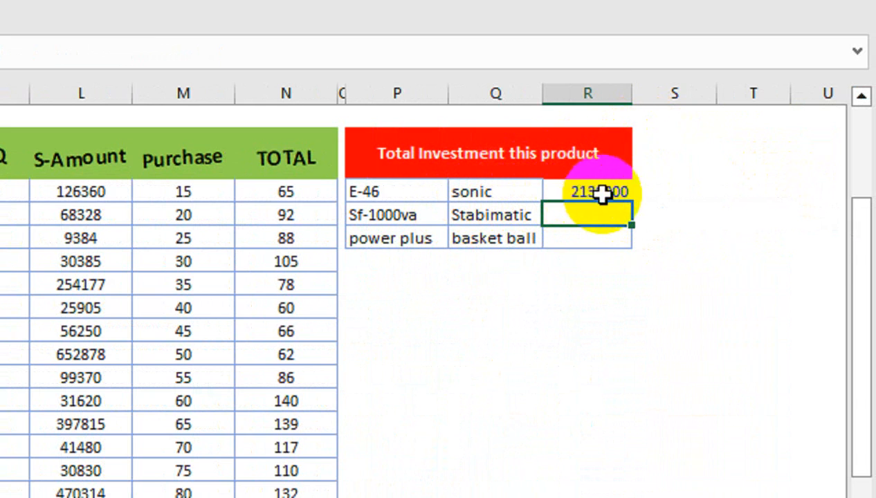
Calculate the total investment for Stabimatic in R12 with =SUMIF(D11:D31,"Stabimatic",G11:G31).
{"action": "type", "text": "=SUMIF"}
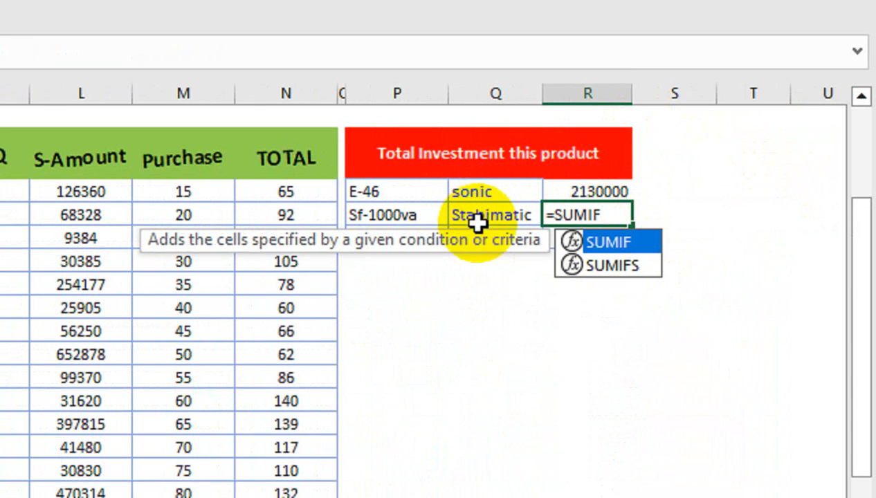
{"action": "type", "text": "("}
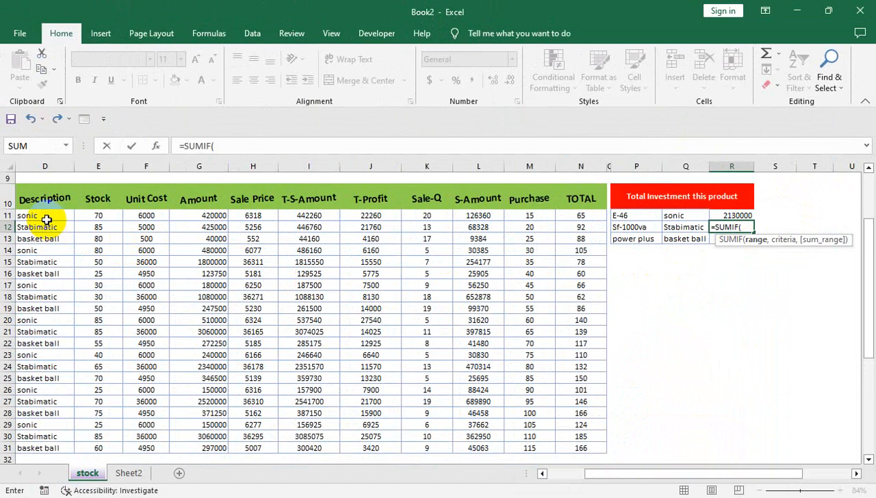
{"action": "left_click_drag", "start_coordinate": [43, 215], "coordinate": [29, 449]}
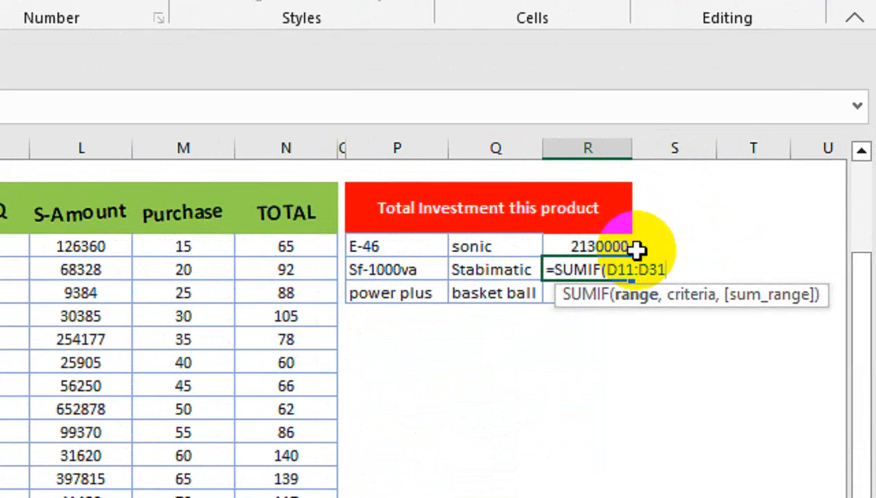
{"action": "type", "text": ","}
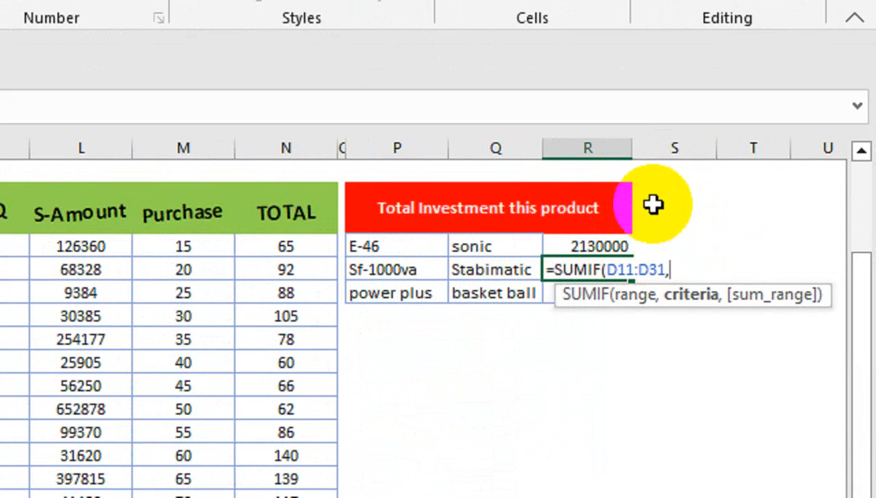
{"action": "type", "text": "sTA"}
{"action": "key", "text": "BackSpace"}
{"action": "key", "text": "BackSpace"}
{"action": "type", "text": "St"}
{"action": "key", "text": "BackSpace"}
{"action": "key", "text": "BackSpace"}
{"action": "type", "text": "S"}
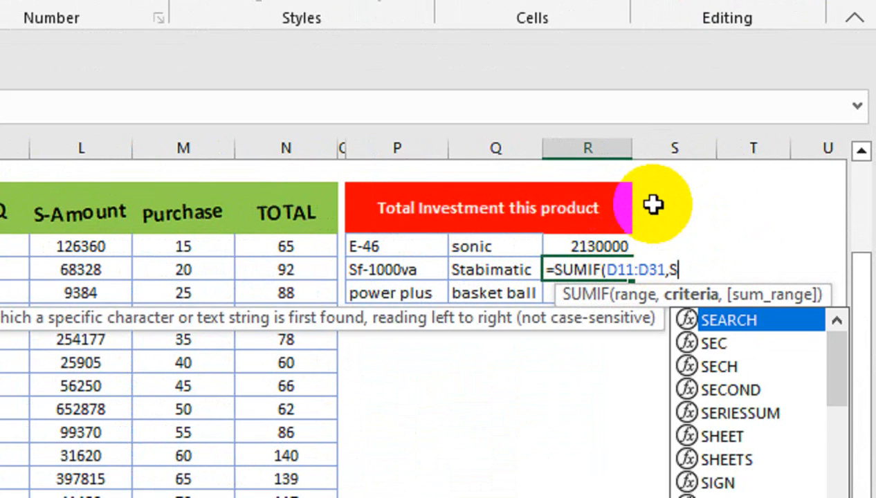
{"action": "type", "text": "tabimatic\","}
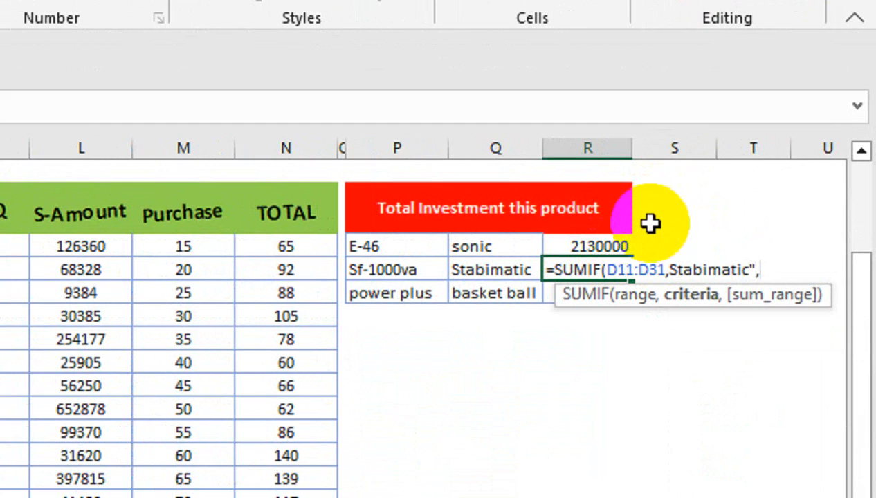
{"action": "left_click", "coordinate": [669, 271]}
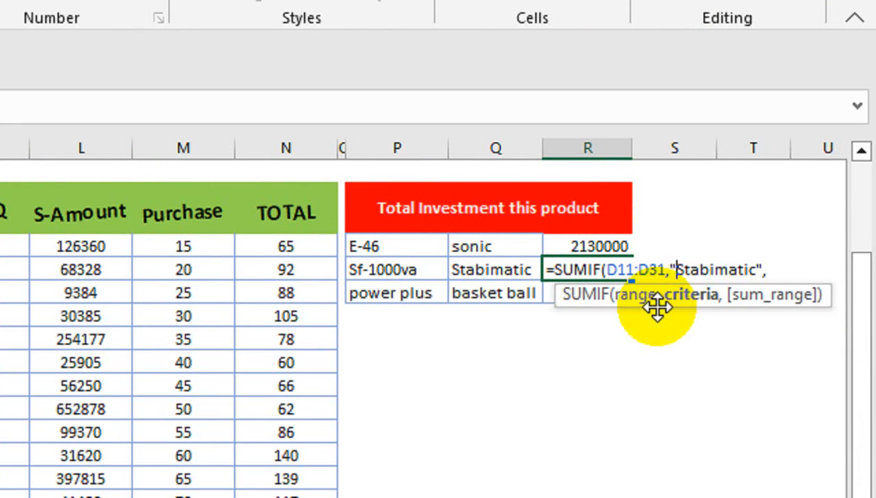
{"action": "left_click", "coordinate": [776, 270]}
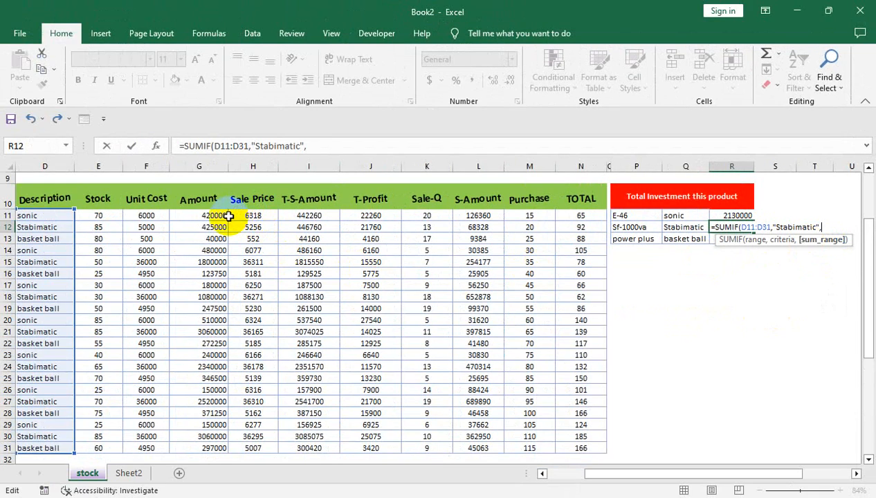
{"action": "left_click_drag", "start_coordinate": [222, 215], "coordinate": [213, 407]}
{"action": "left_click_drag", "start_coordinate": [206, 215], "coordinate": [205, 448]}
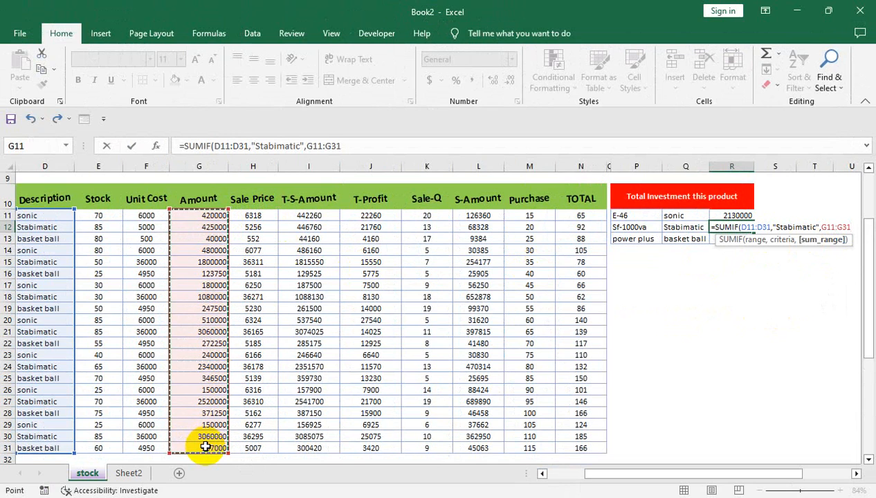
{"action": "type", "text": ")"}
{"action": "key", "text": "Return"}
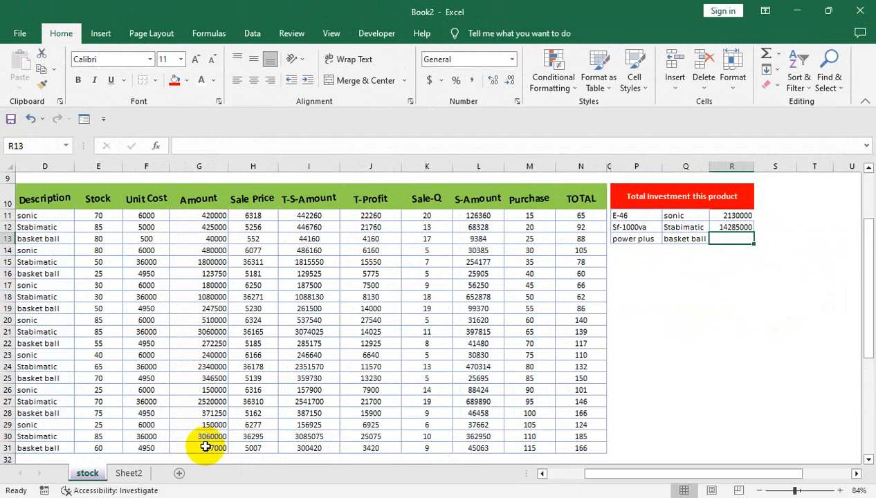
Calculate the total investment for basket ball in R13 with =SUMIF(D11:D31,"Basket Ball",G11:G31).
{"action": "type", "text": "=sumif"}
{"action": "key", "text": "Tab"}
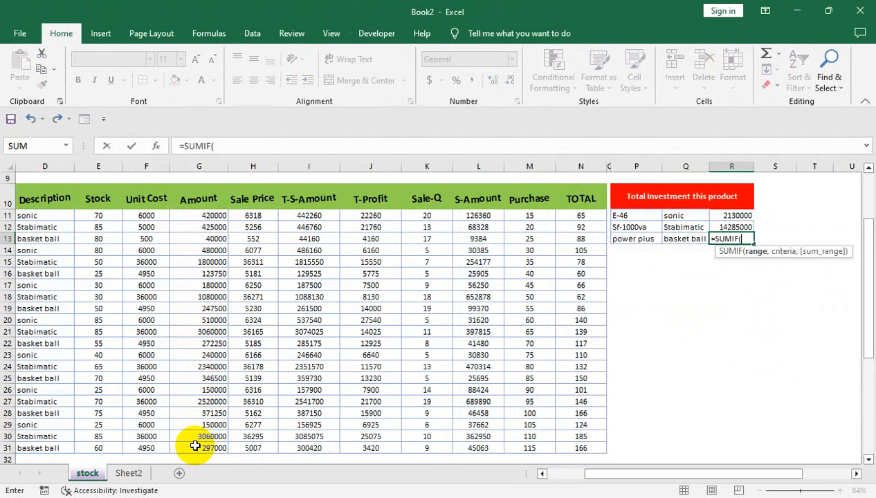
{"action": "left_click_drag", "start_coordinate": [56, 215], "coordinate": [41, 447]}
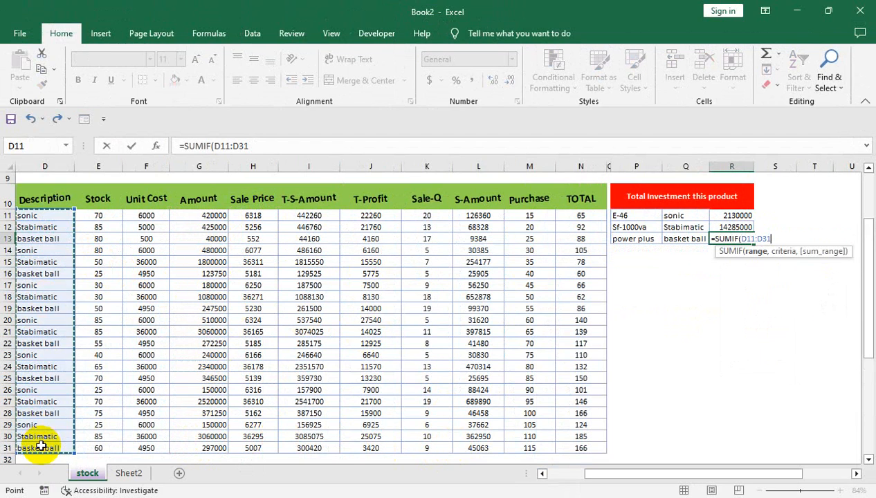
{"action": "type", "text": ",\"Basket Ball\","}
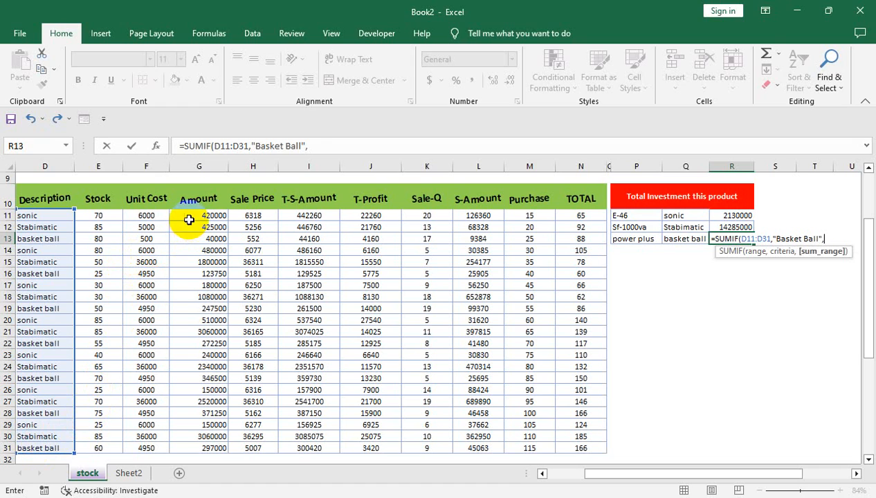
{"action": "left_click_drag", "start_coordinate": [187, 216], "coordinate": [195, 445]}
{"action": "type", "text": ")"}
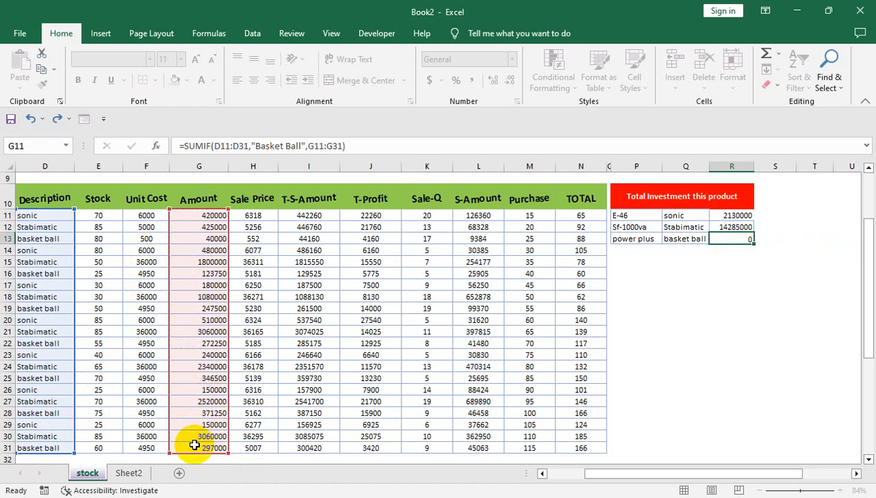
{"action": "key", "text": "Return"}
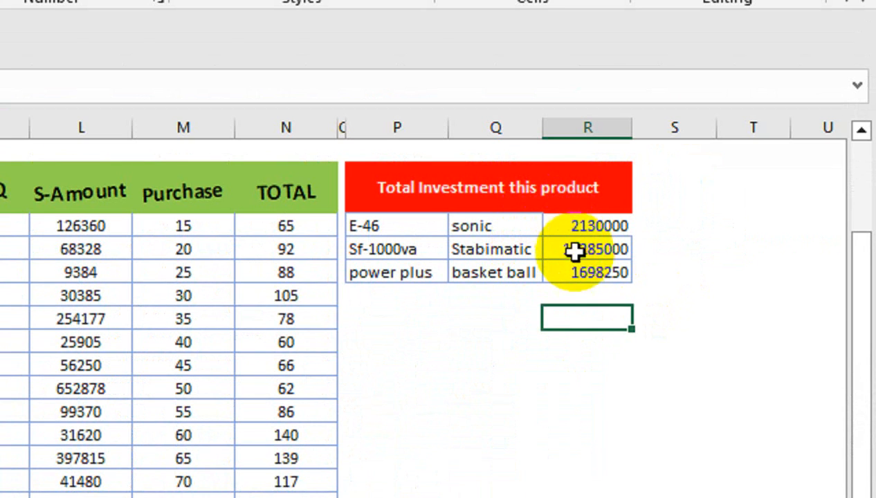
Add up the three product investments in R14 with =SUM(R11:R13).
{"action": "left_click", "coordinate": [578, 294]}
{"action": "type", "text": "=SUM("}
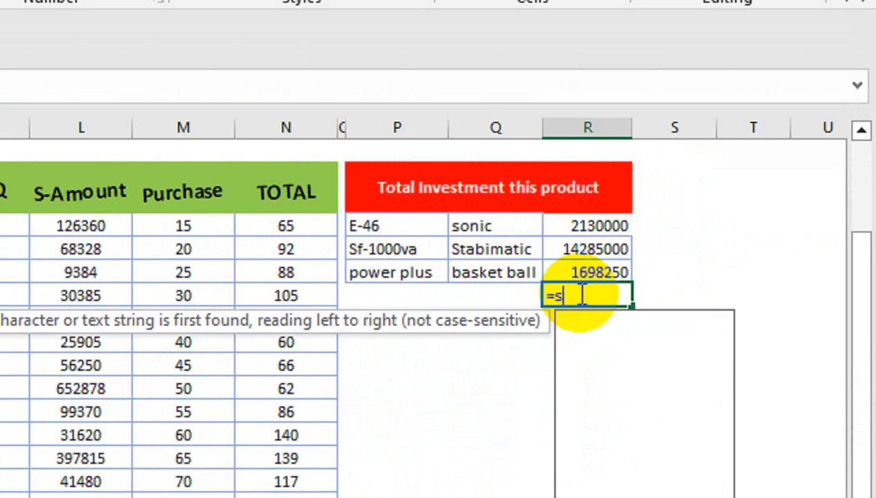
{"action": "key", "text": "Up"}
{"action": "key", "text": "shift+Up"}
{"action": "key", "text": "shift+Up"}
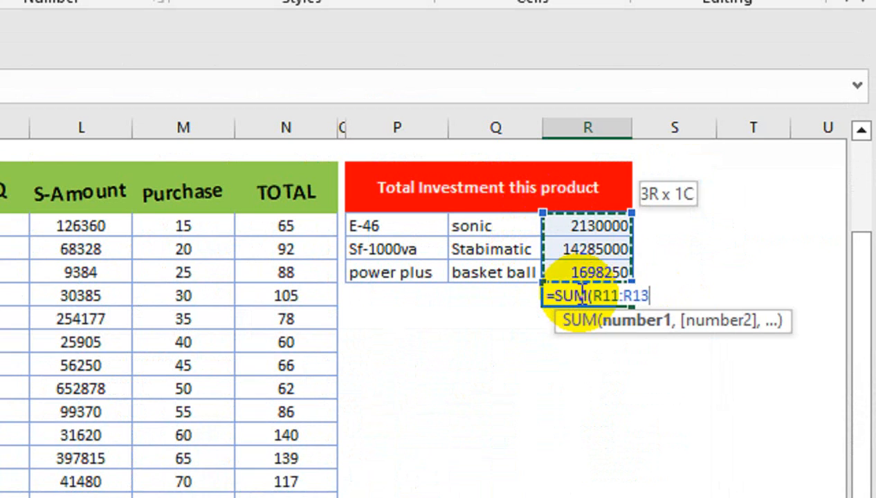
{"action": "type", "text": ")"}
{"action": "key", "text": "Return"}
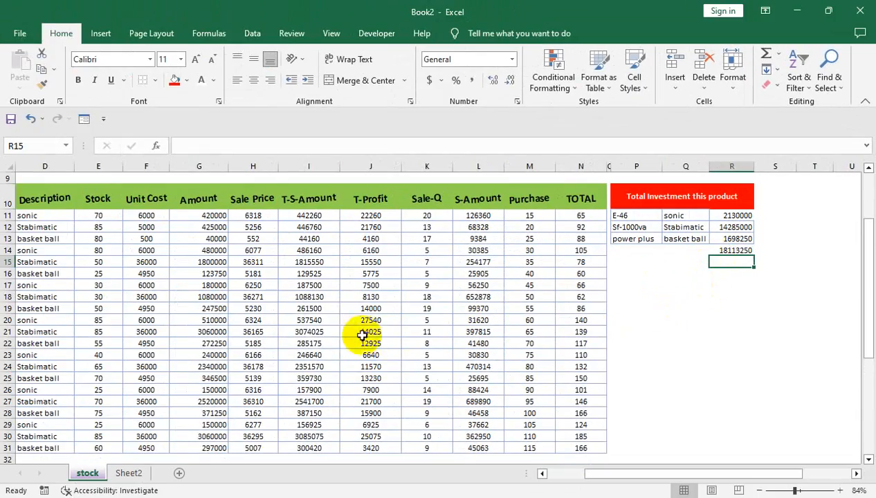
Total the Amount column in G32 with =SUM(G11:G31) to cross-check the product investments.
{"action": "left_click", "coordinate": [213, 457]}
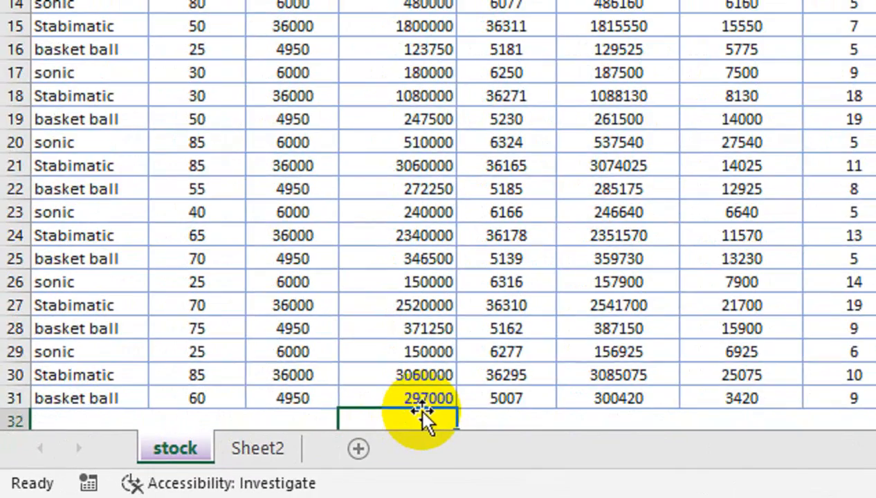
{"action": "type", "text": "=sum("}
{"action": "key", "text": "Up"}
{"action": "key", "text": "shift+Up"}
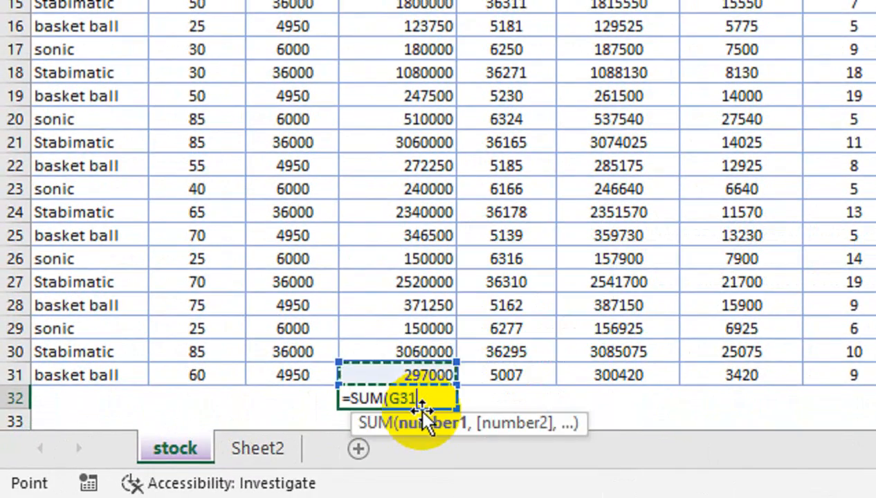
{"action": "key", "text": "shift+Up"}
{"action": "key", "text": "shift+Up"}
{"action": "key", "text": "shift+Up"}
{"action": "key", "text": "shift+Up"}
{"action": "key", "text": "shift+Up"}
{"action": "key", "text": "shift+Up"}
{"action": "key", "text": "shift+Up"}
{"action": "key", "text": "shift+Up"}
{"action": "key", "text": "shift+Up"}
{"action": "key", "text": "shift+Up"}
{"action": "key", "text": "shift+Up"}
{"action": "key", "text": "shift+Up"}
{"action": "key", "text": "shift+Up"}
{"action": "key", "text": "shift+Up"}
{"action": "key", "text": "shift+Up"}
{"action": "key", "text": "shift+Up"}
{"action": "key", "text": "shift+Up"}
{"action": "key", "text": "shift+Up"}
{"action": "key", "text": "shift+Up"}
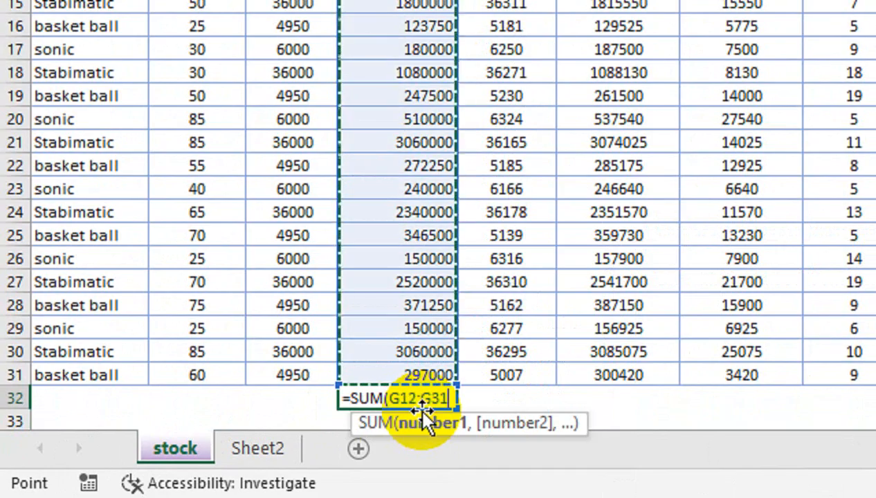
{"action": "key", "text": "Return"}
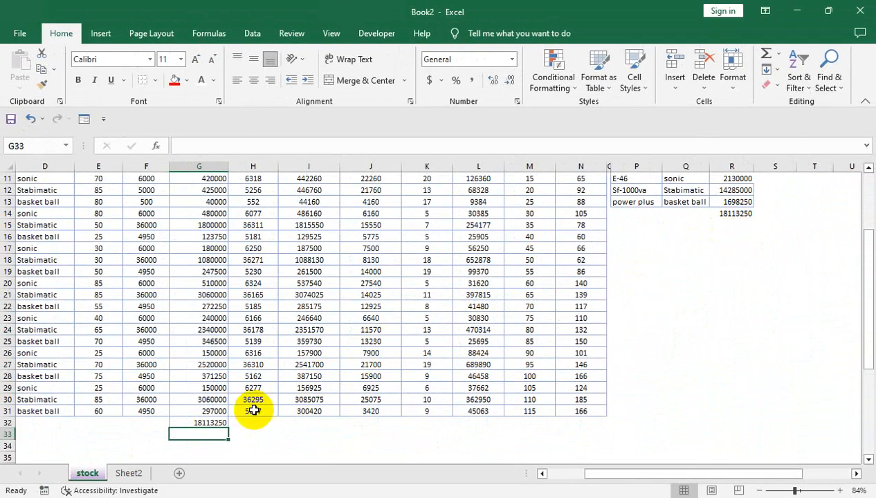
Clear the check totals in G32 and R14.
{"action": "left_click", "coordinate": [200, 423]}
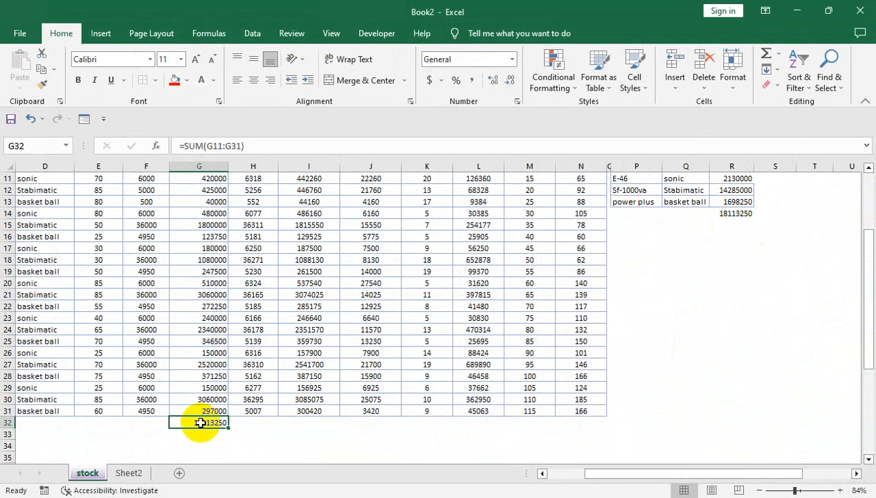
{"action": "left_click_drag", "start_coordinate": [685, 402], "coordinate": [704, 121]}
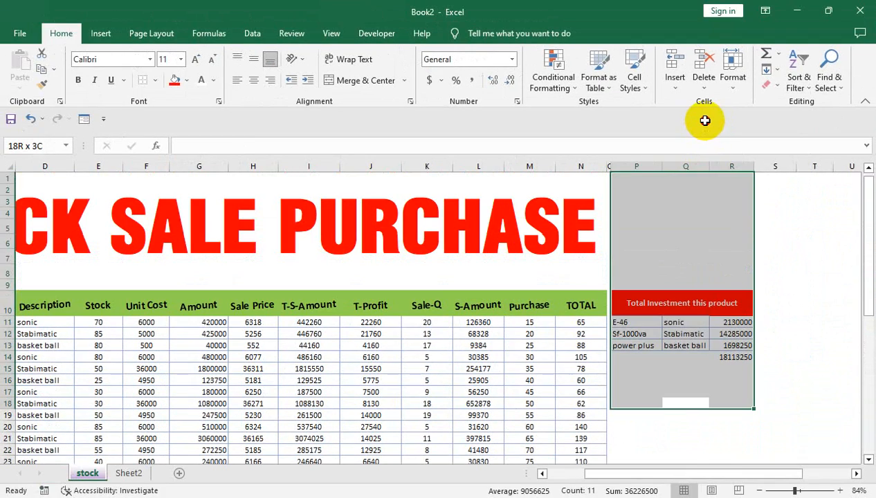
{"action": "left_click", "coordinate": [733, 355]}
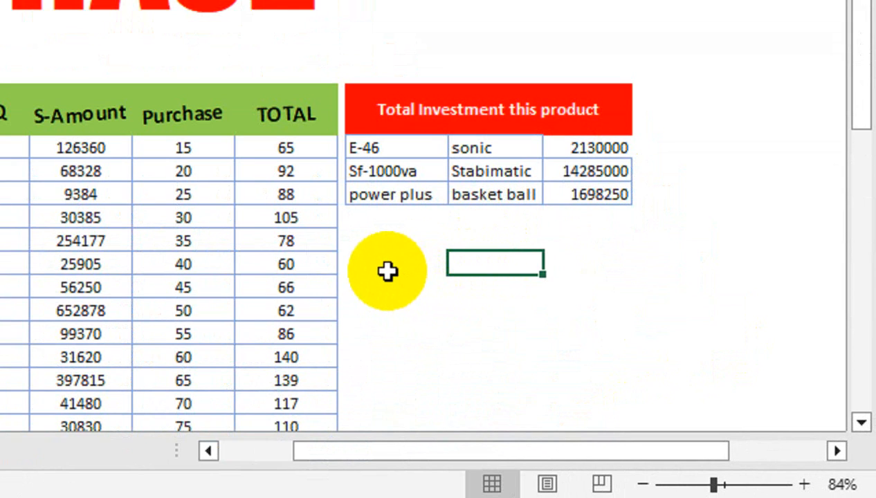
Calculate the total stock of sonic in Q16 with =SUMIF(D11:D31,"Sonic",E11:E31), and clear that cell again.
{"action": "type", "text": "=sumif"}
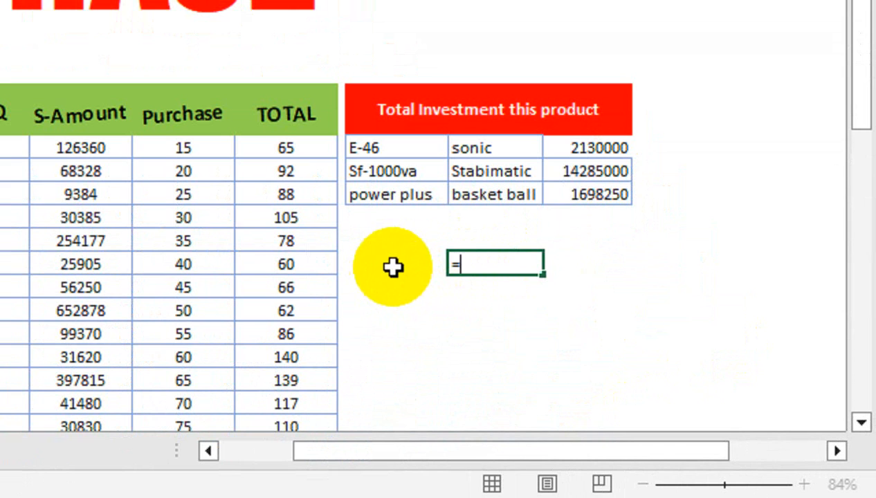
{"action": "key", "text": "Tab"}
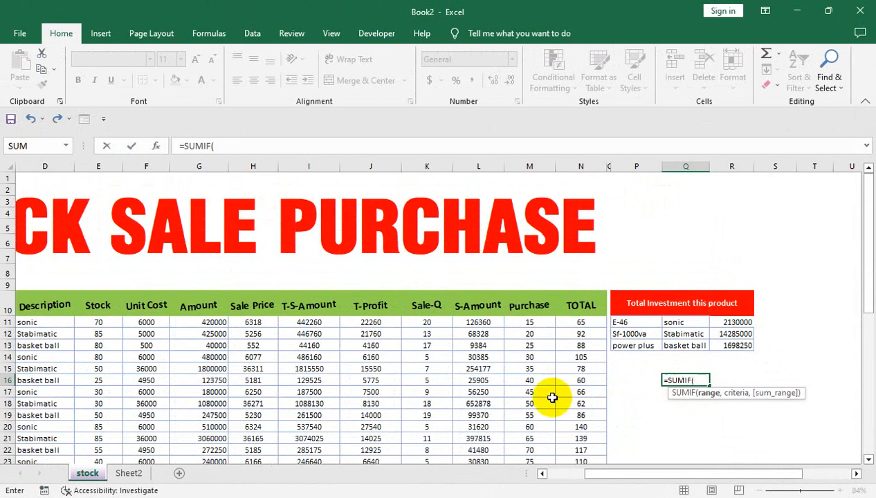
{"action": "left_click_drag", "start_coordinate": [41, 322], "coordinate": [66, 409]}
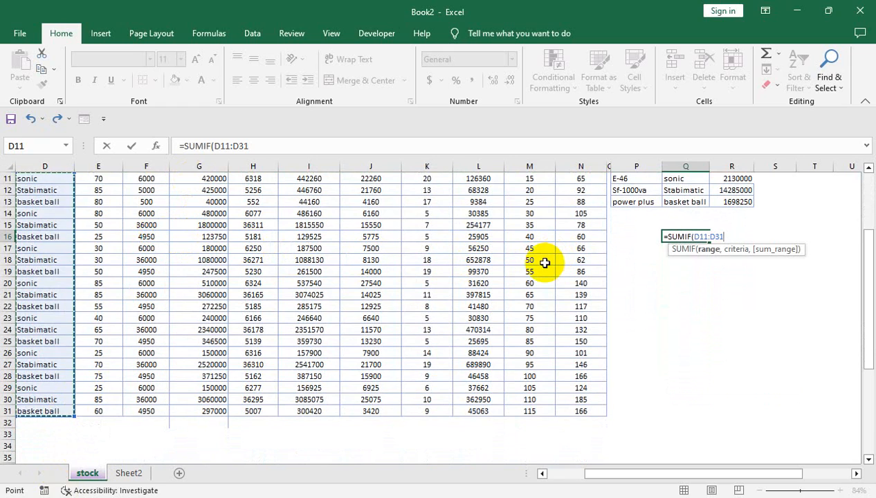
{"action": "type", "text": ",\"Sonic\","}
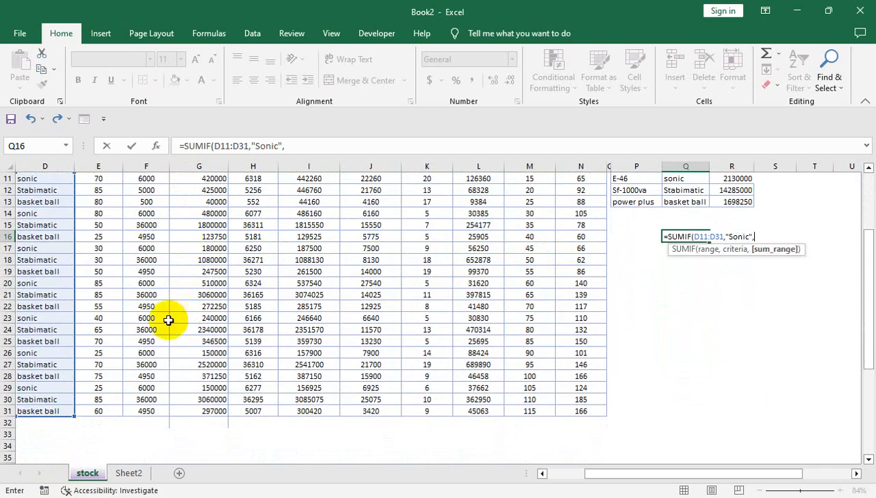
{"action": "left_click_drag", "start_coordinate": [108, 408], "coordinate": [105, 214]}
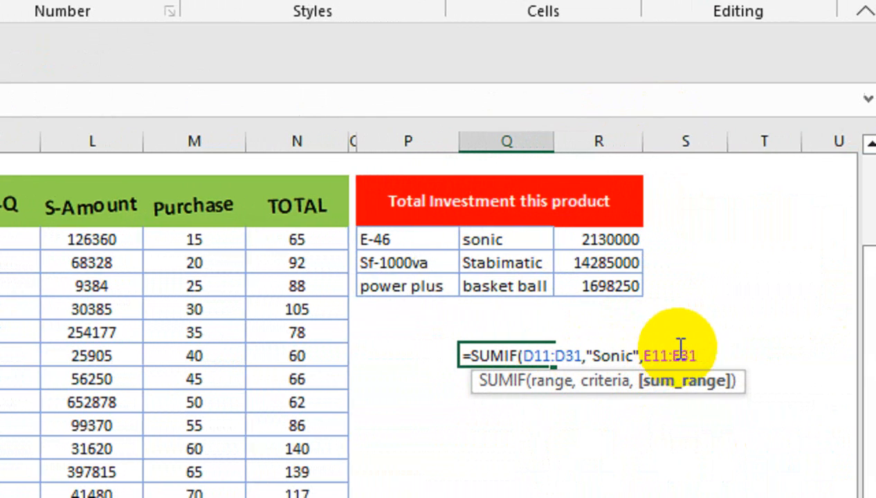
{"action": "type", "text": ")"}
{"action": "key", "text": "Return"}
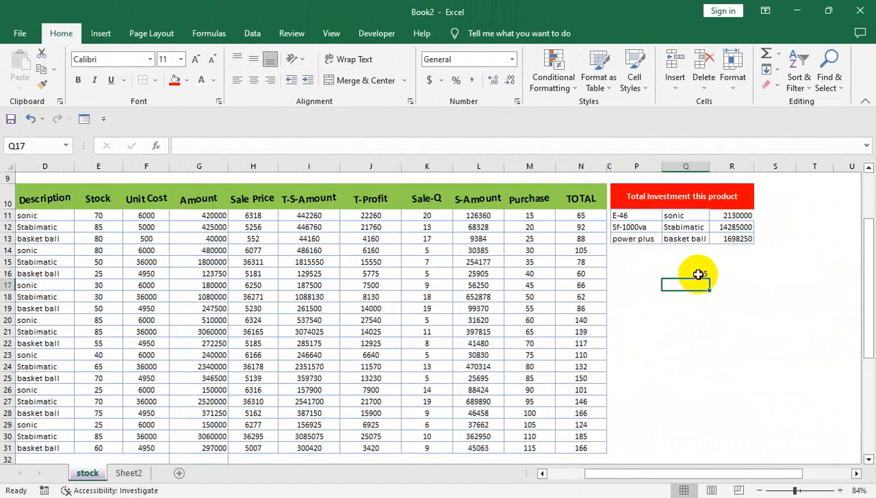
{"action": "left_click", "coordinate": [496, 316]}
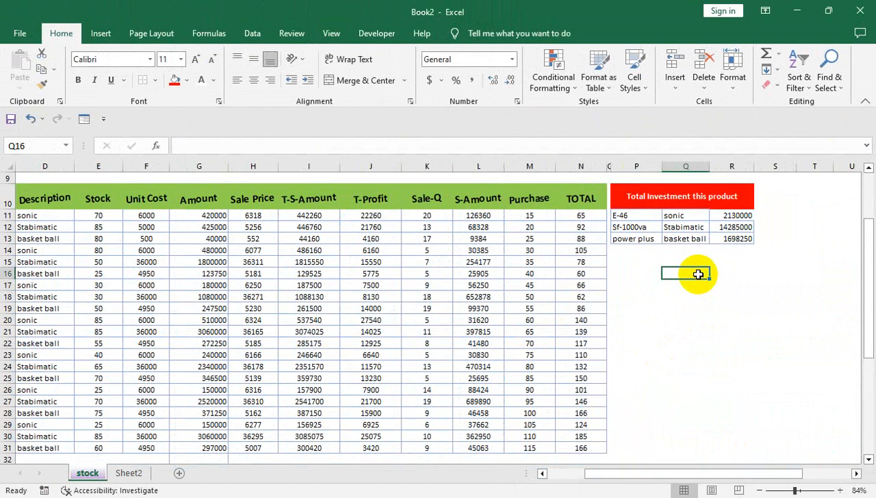
{"action": "key", "text": "Up"}
{"action": "key", "text": "Up"}
{"action": "key", "text": "Up"}
{"action": "key", "text": "Up"}
{"action": "key", "text": "Up"}
{"action": "key", "text": "Up"}
{"action": "key", "text": "Up"}
{"action": "key", "text": "Up"}
{"action": "key", "text": "Up"}
{"action": "key", "text": "Up"}
{"action": "key", "text": "Up"}
{"action": "key", "text": "Up"}
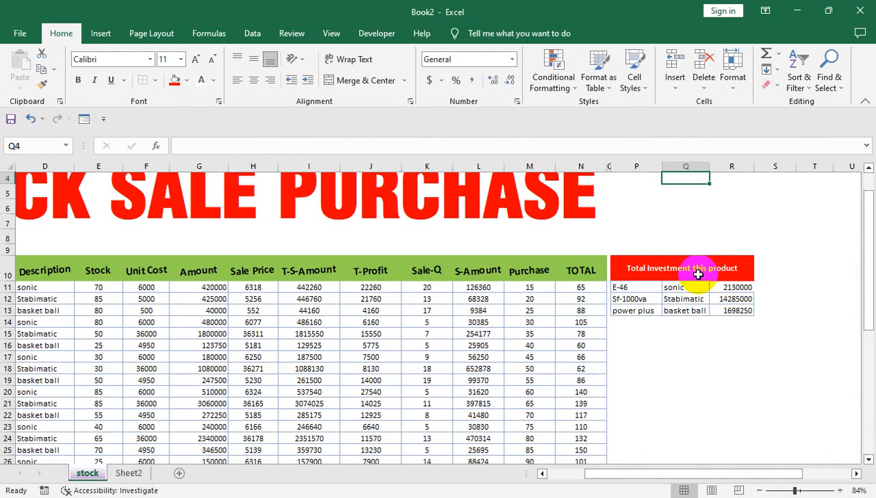
{"action": "key", "text": "Up"}
{"action": "key", "text": "Up"}
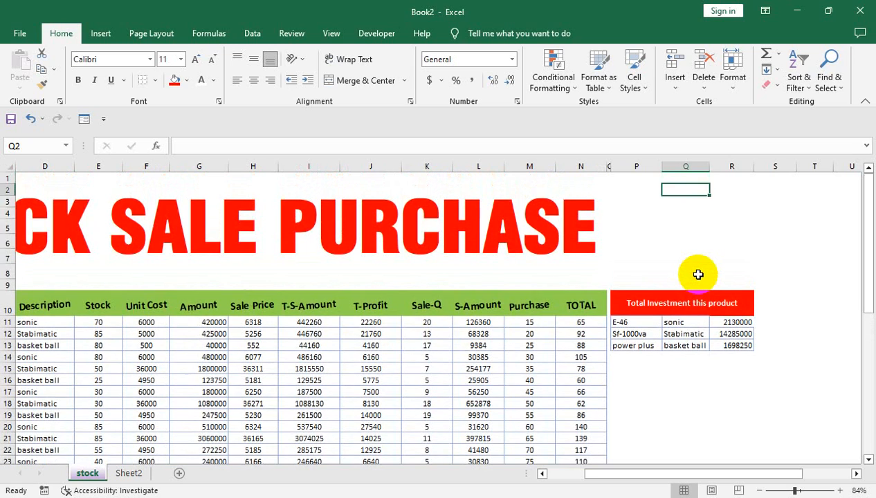
{"action": "key", "text": "Down"}
{"action": "key", "text": "Down"}
{"action": "key", "text": "Down"}
{"action": "key", "text": "Down"}
{"action": "key", "text": "Down"}
{"action": "key", "text": "Down"}
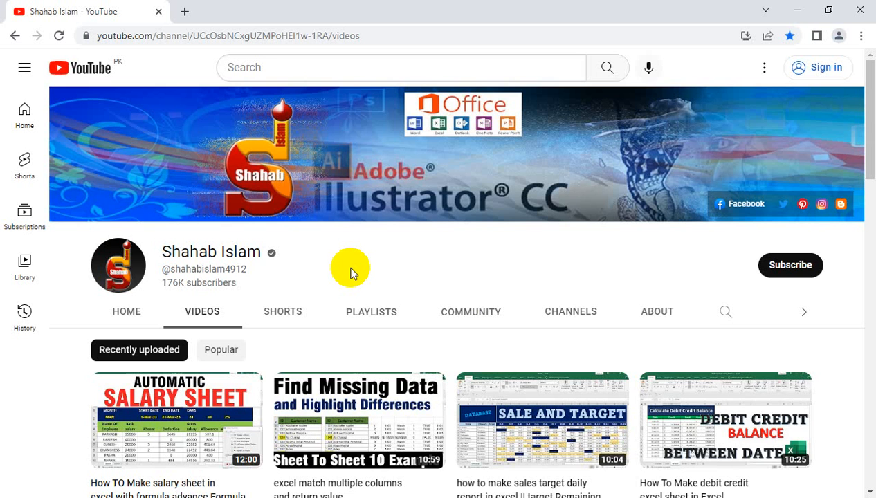